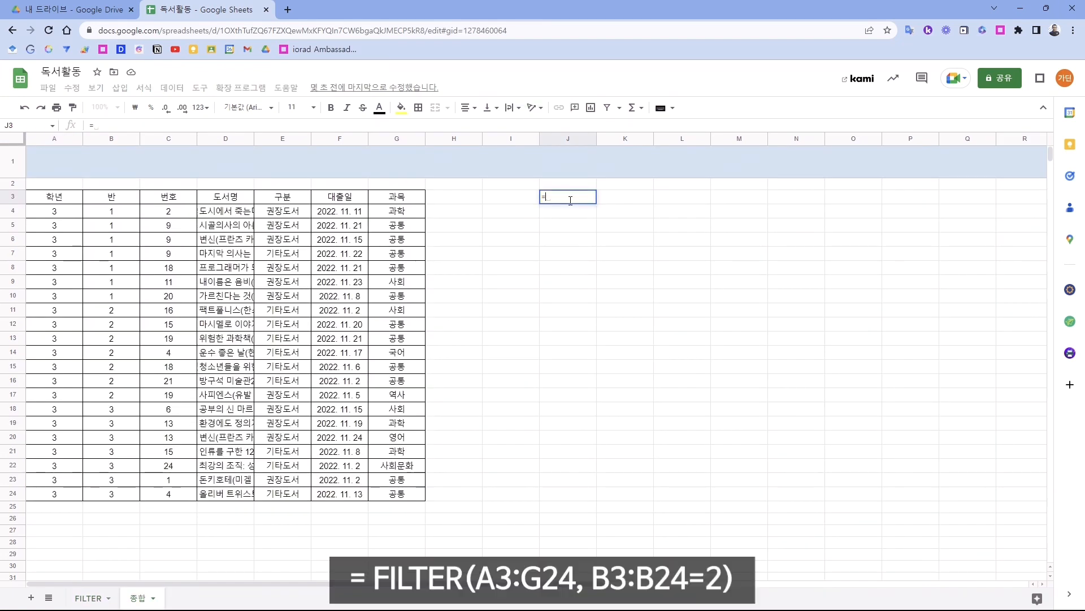
- Enter a FILTER formula in J3 that returns rows of A3:G24 where B3:B24=2
text(FILTER()
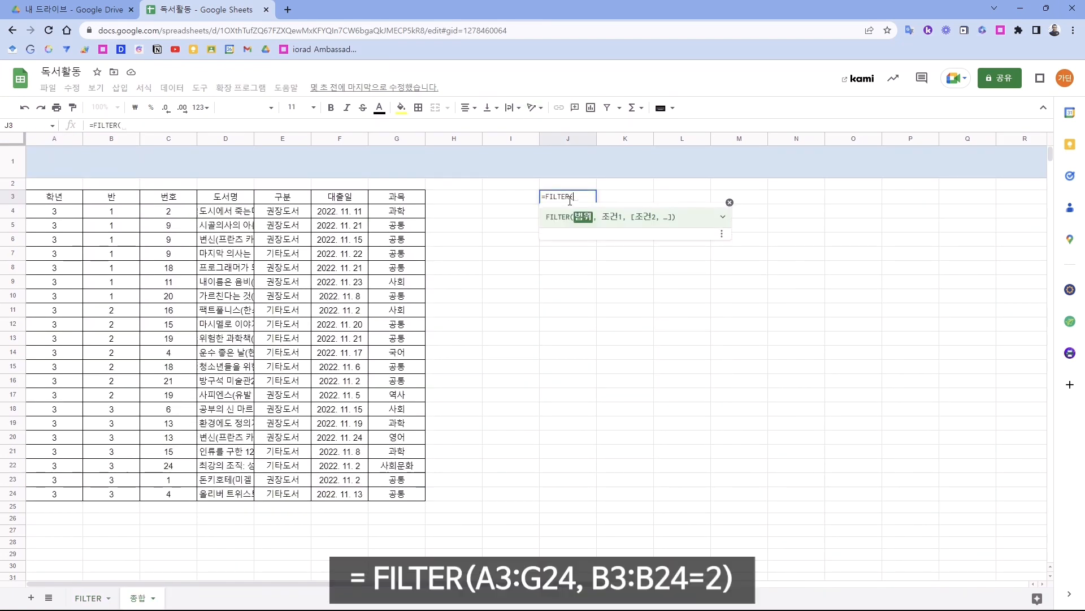
drag(56, 203, 404, 498)
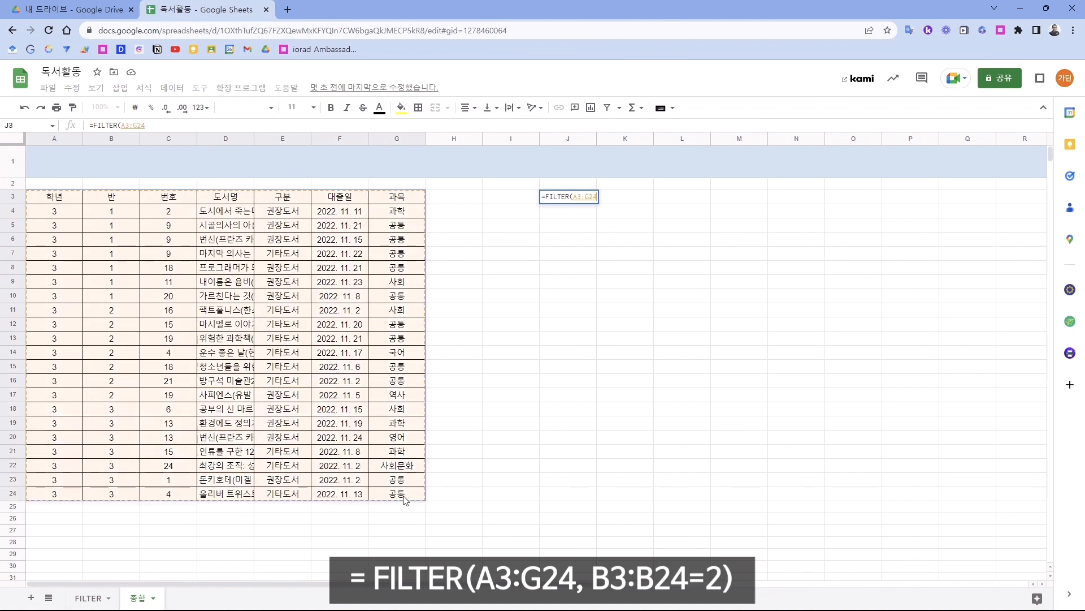
text(,)
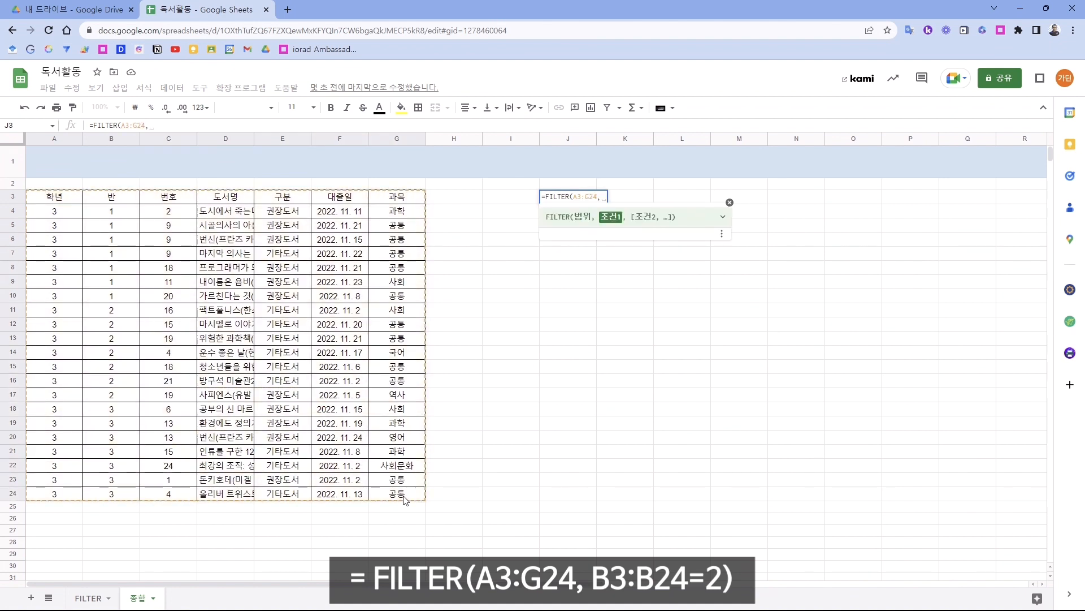
drag(111, 202, 124, 494)
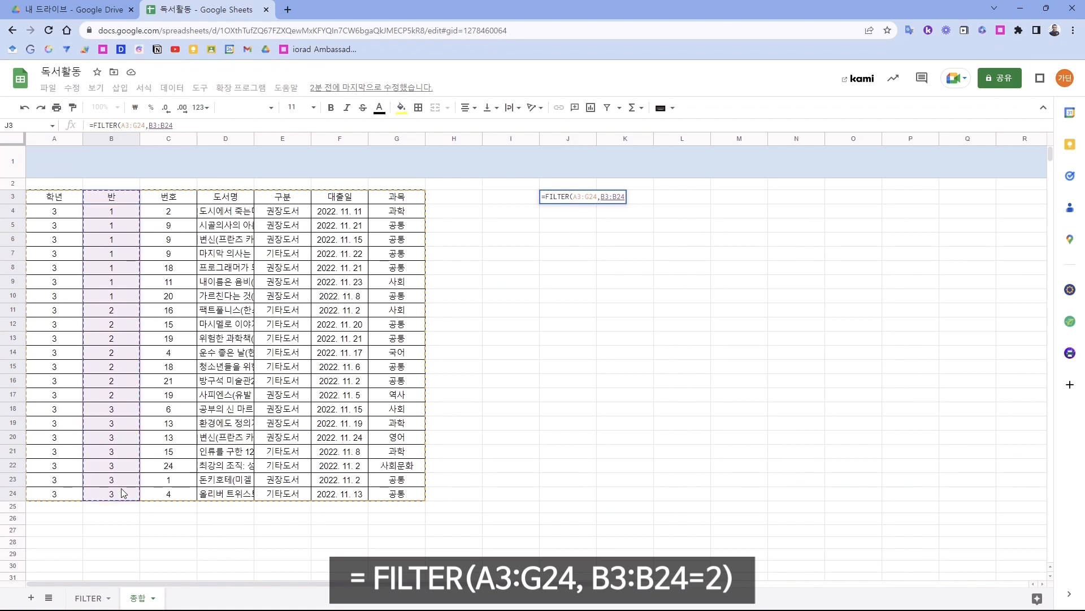
text(=2)
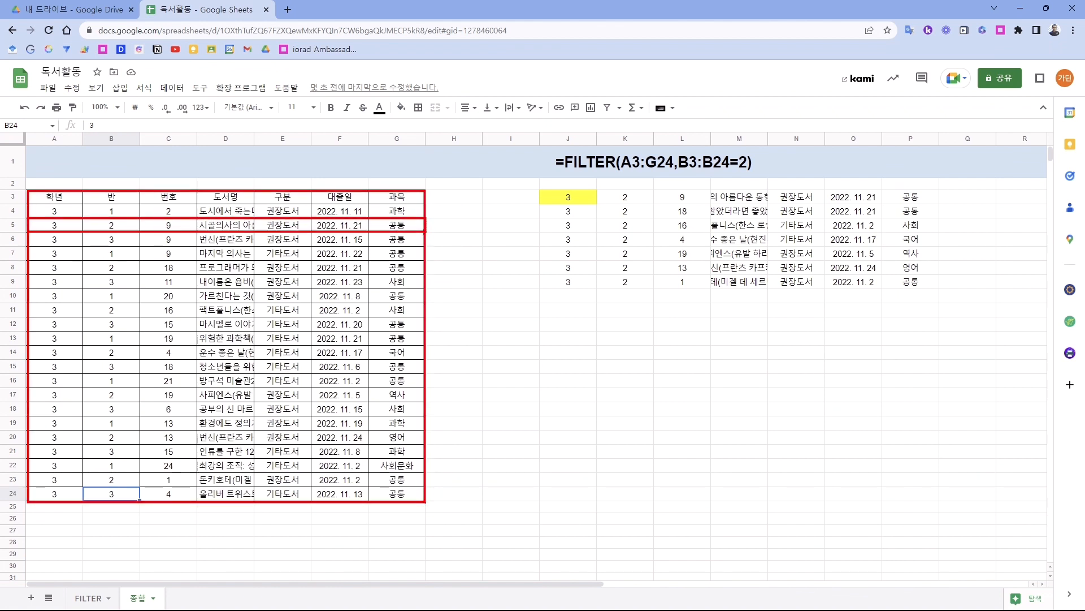
- Enter the formula =B3=2 in cell H3 to test the header row's class value
click(449, 199)
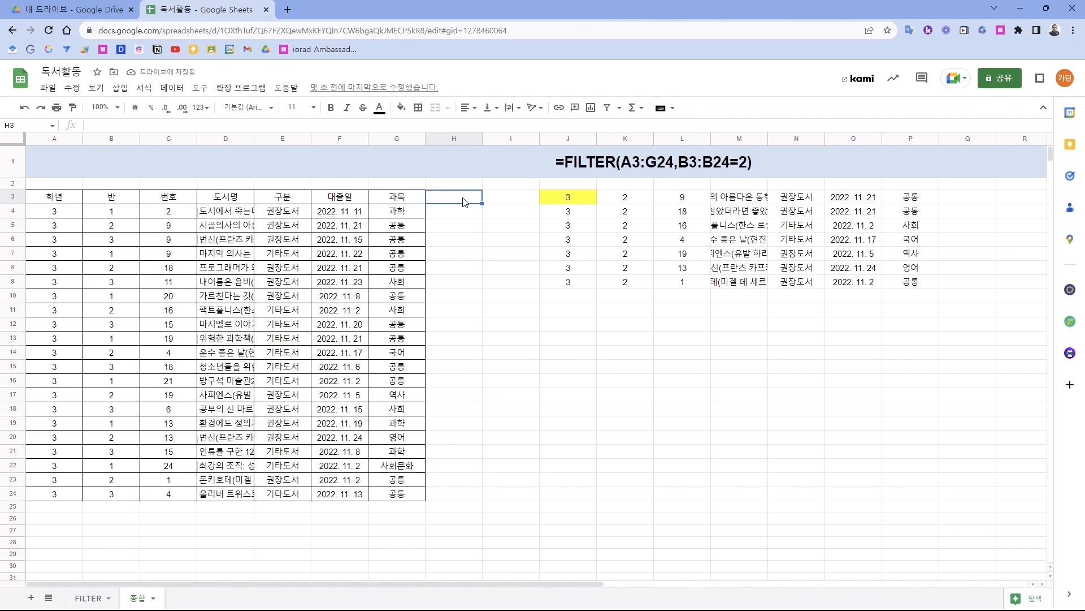
text(=)
click(111, 196)
text(=2)
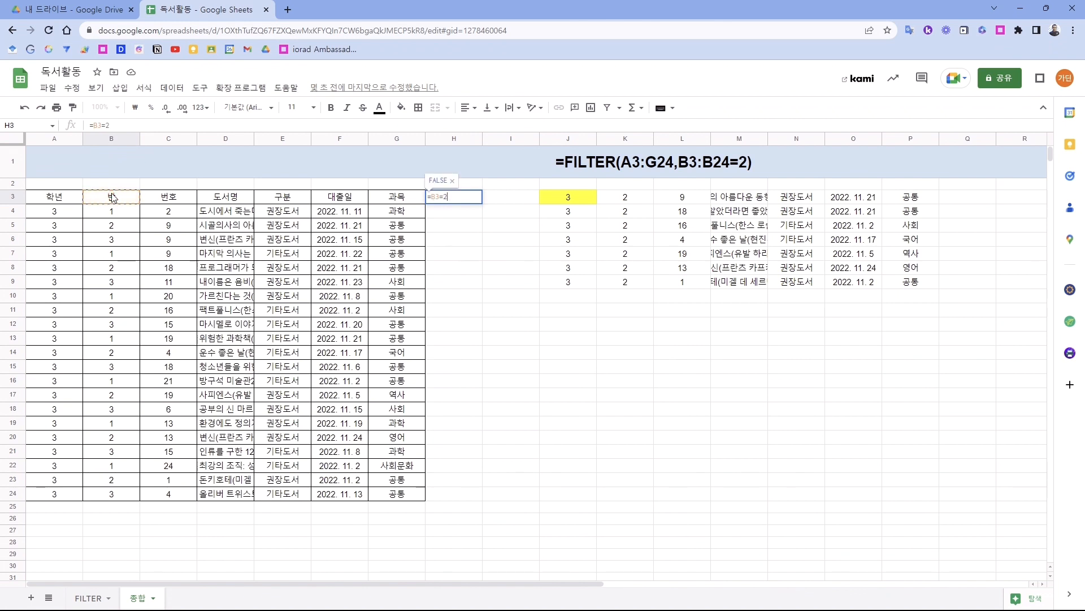
key(Return)
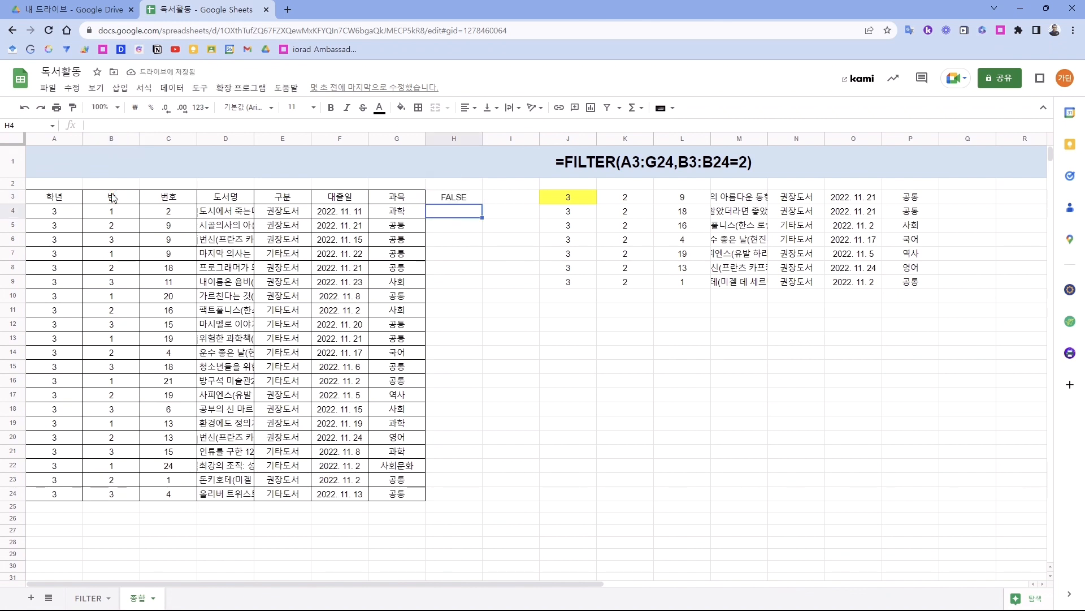
- Enter =B4=2 in cell H4 and fill the test down column H to row 24
text(=)
click(112, 213)
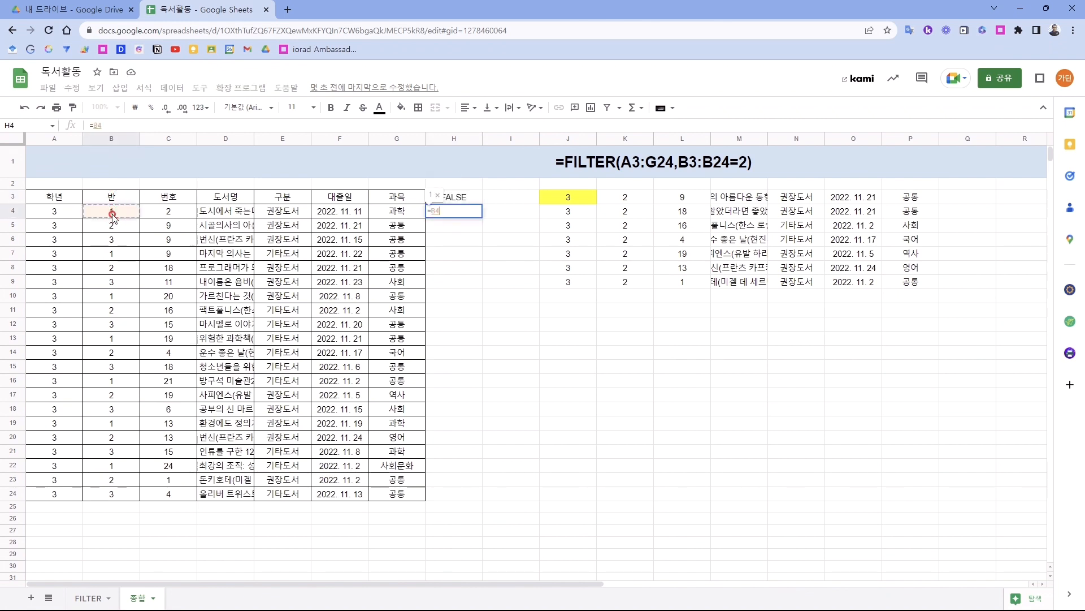
text(=2)
key(Return)
click(454, 211)
drag(481, 217, 475, 493)
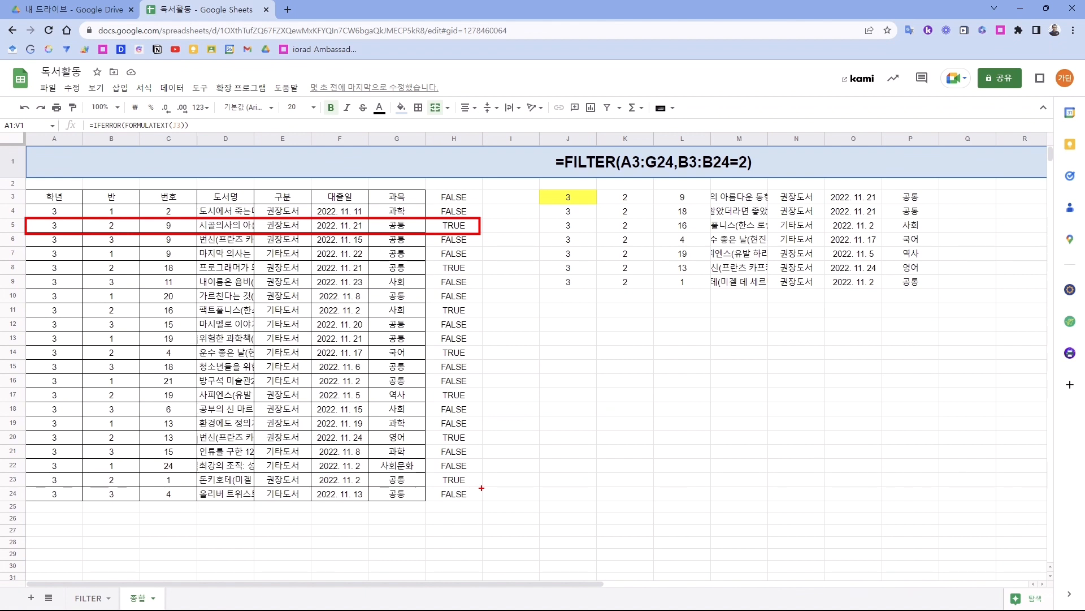
click(457, 198)
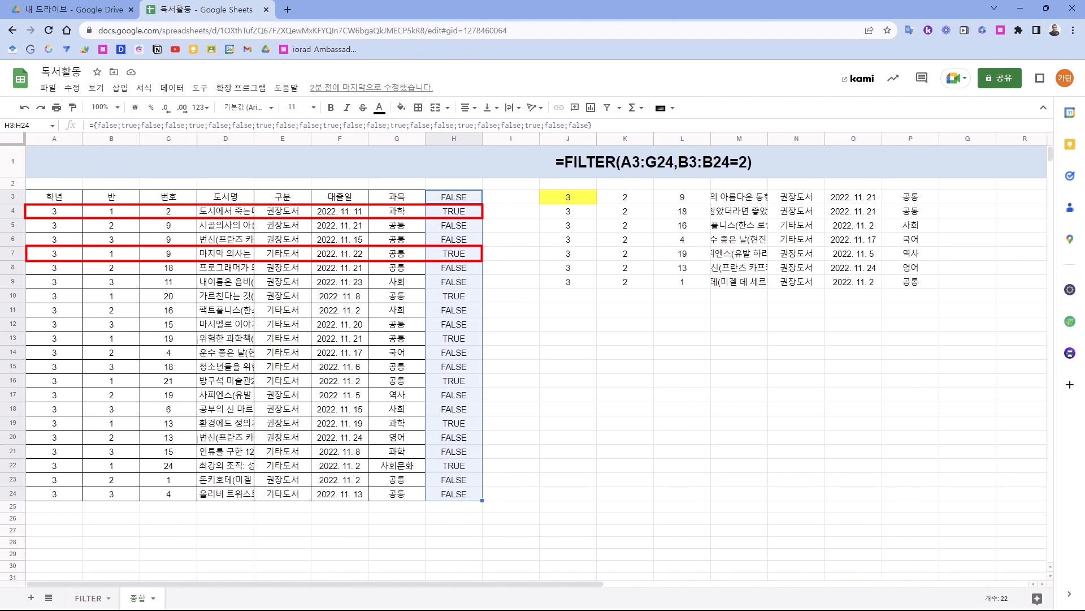
- Replace the B3:B24=2 condition in J3's FILTER formula with a literal 22-value array that repeats false;true;false, and review the filtered range J3:P9
click(571, 196)
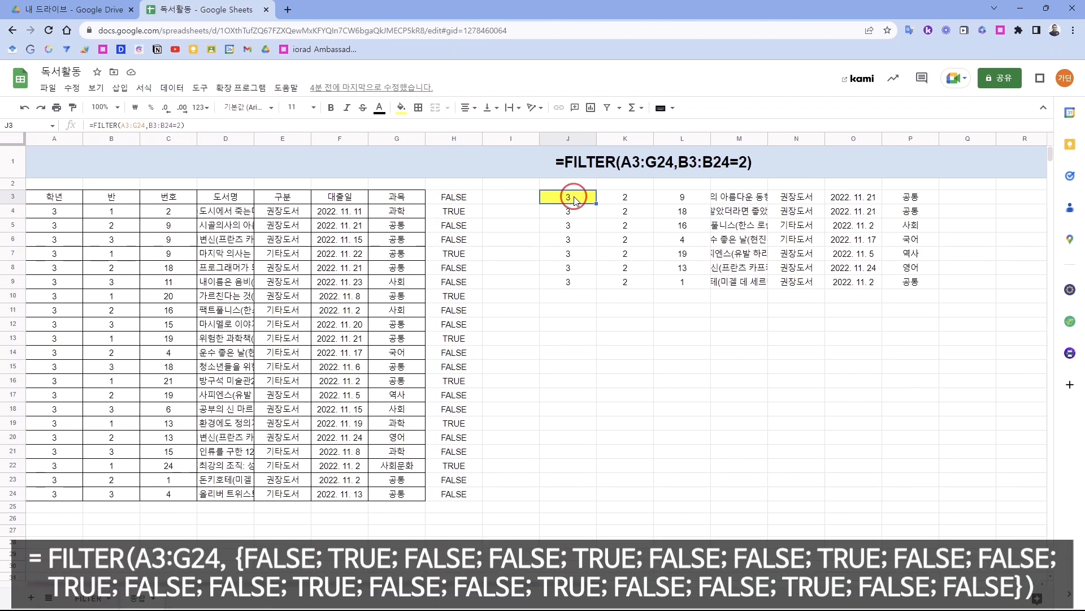
double_click(574, 198)
drag(601, 196, 634, 198)
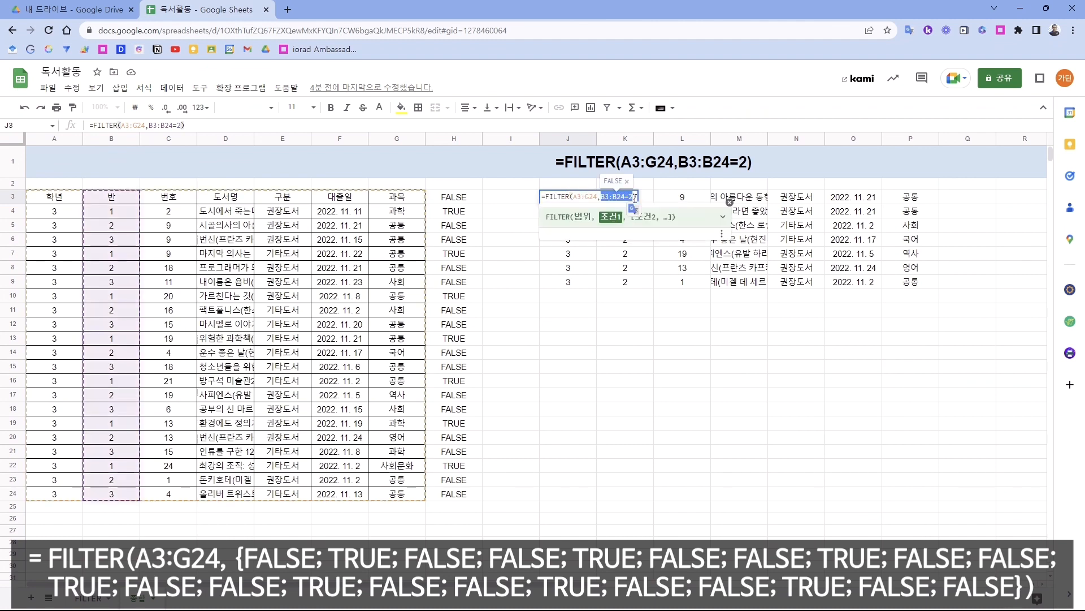
text({false;true;false;false;true;false;false;true;false;false;true;false;false;true;false;false;true;false;false;true;false;false})
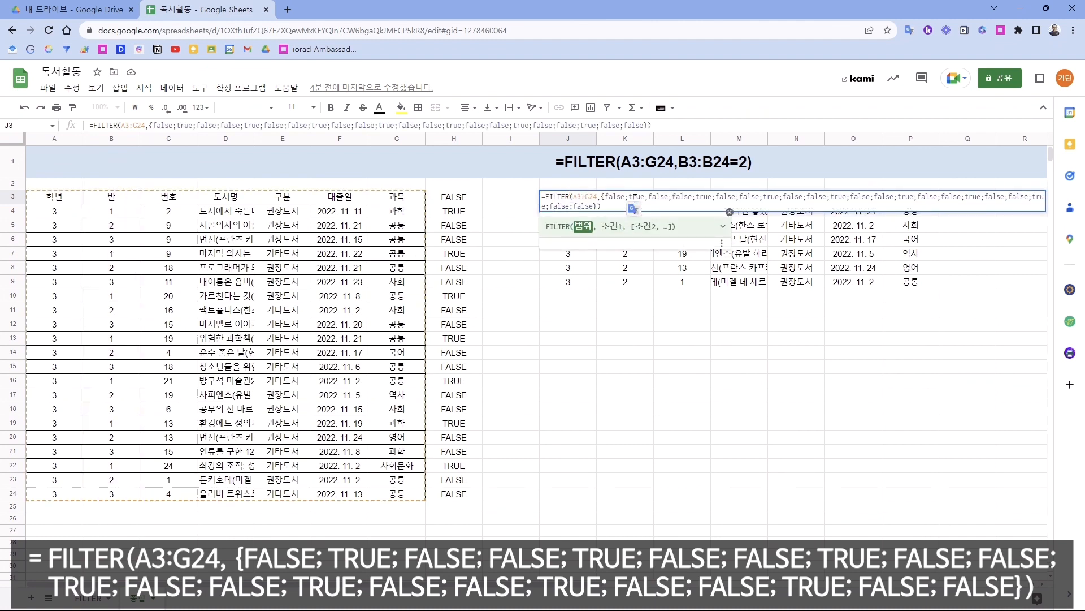
key(Return)
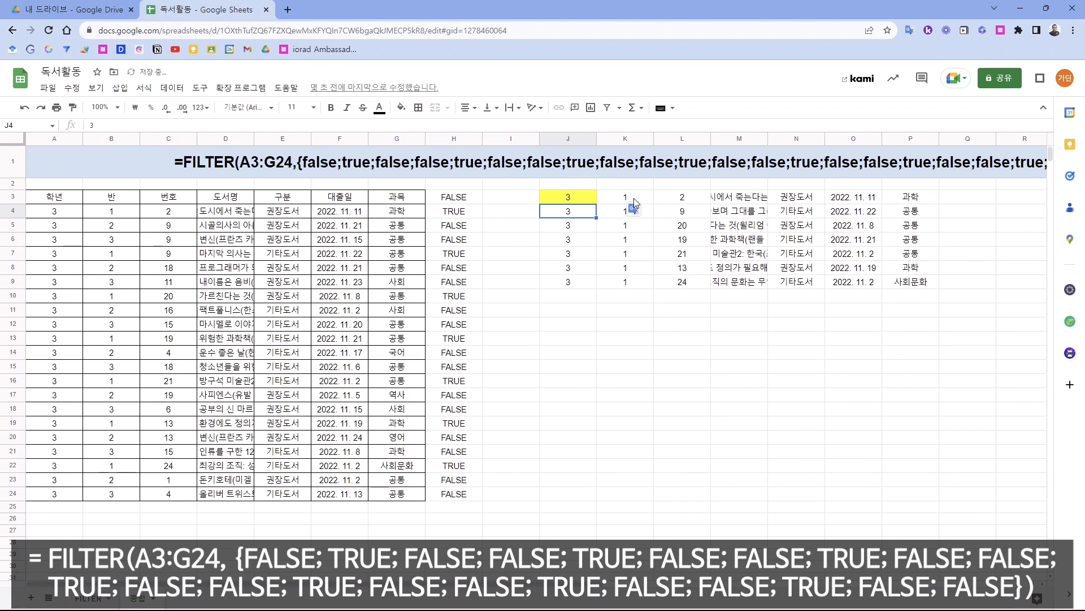
drag(571, 198, 896, 282)
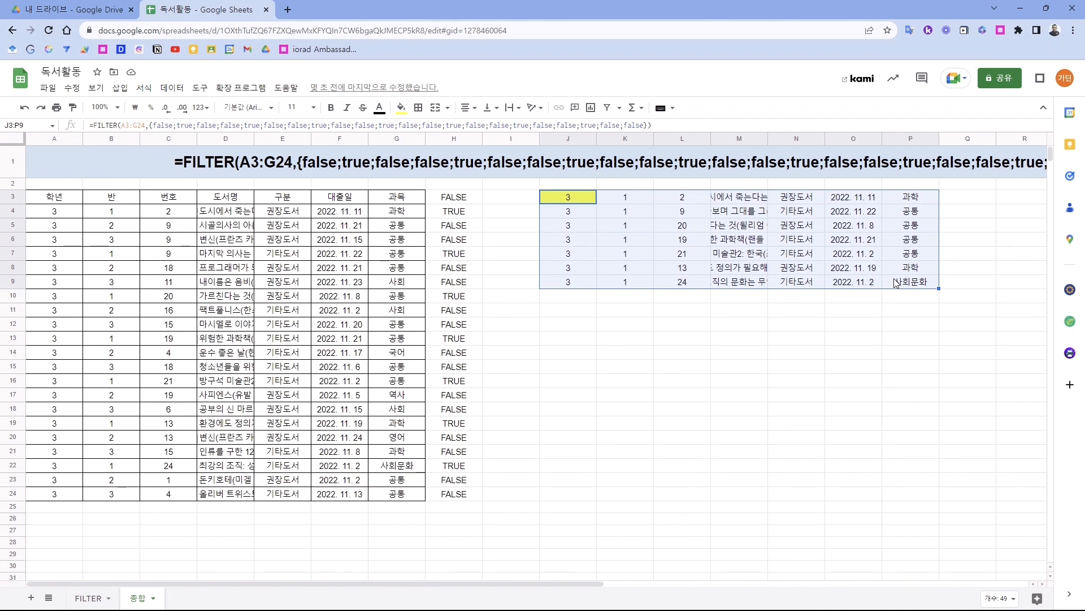
- Change the range in J3's FILTER formula to A3:D24, keeping the true/false array as the condition
double_click(563, 198)
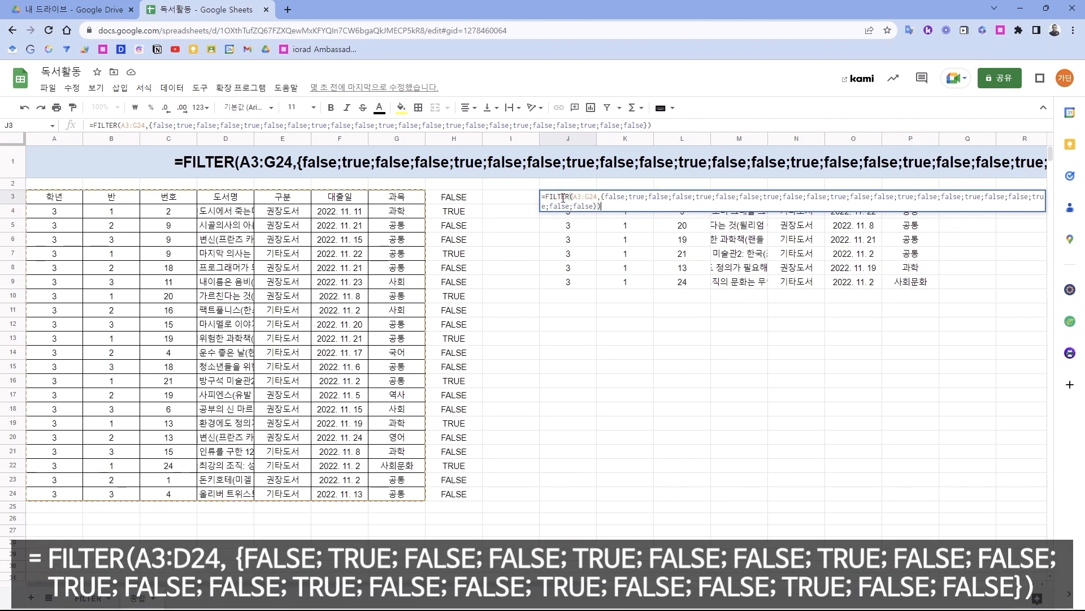
drag(573, 197, 596, 197)
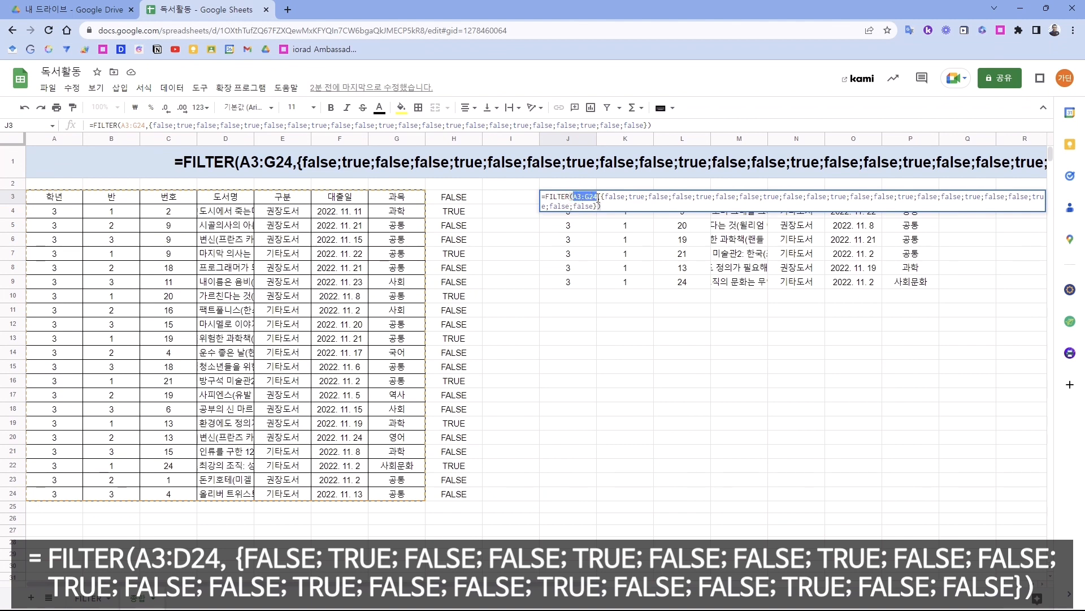
key(BackSpace)
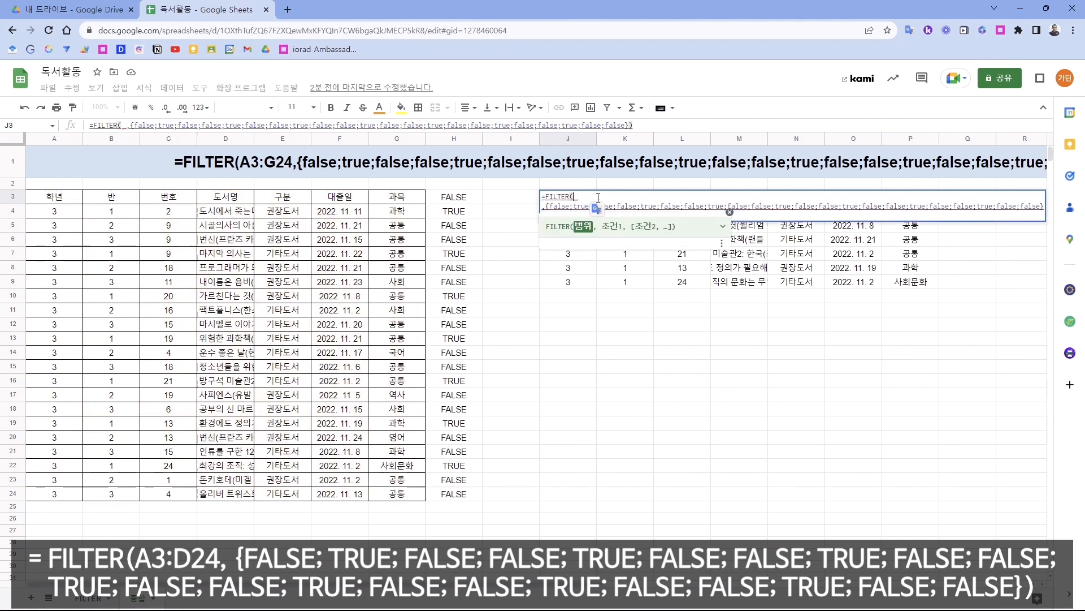
drag(55, 197, 224, 497)
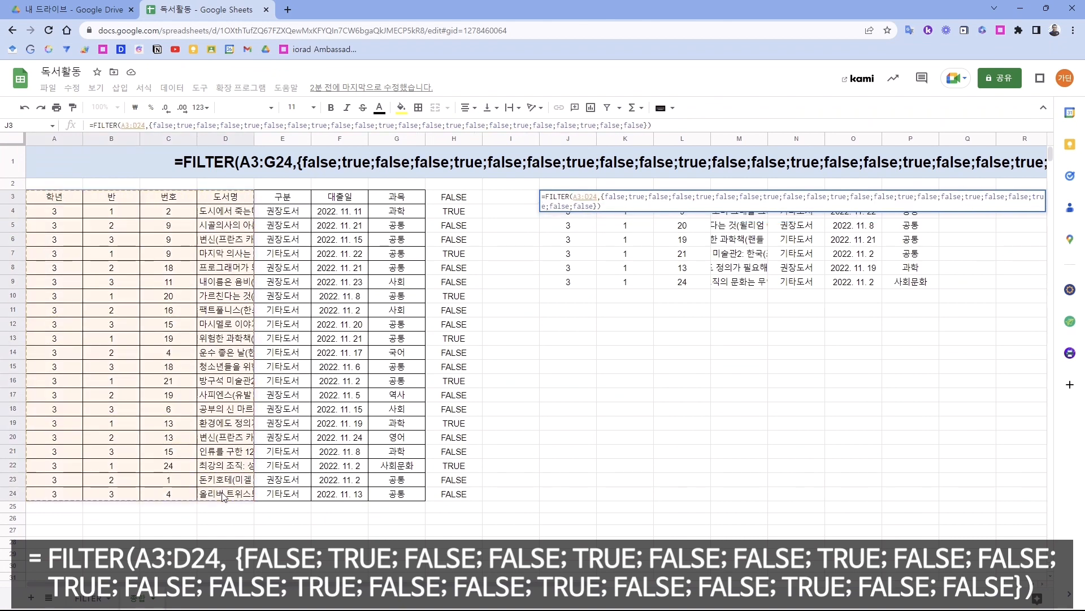
key(Return)
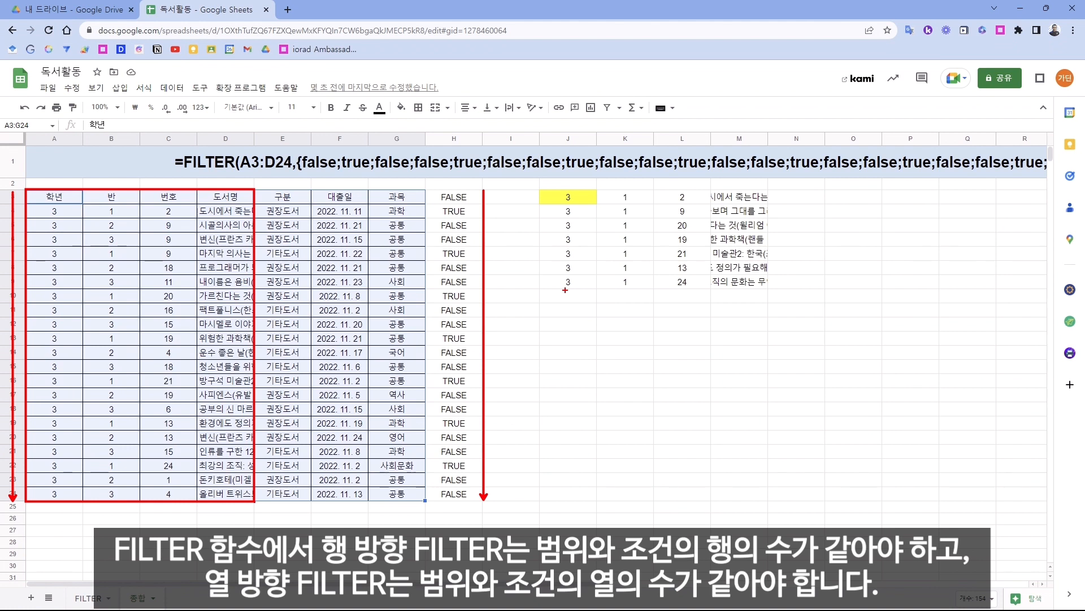
shift+click(238, 497)
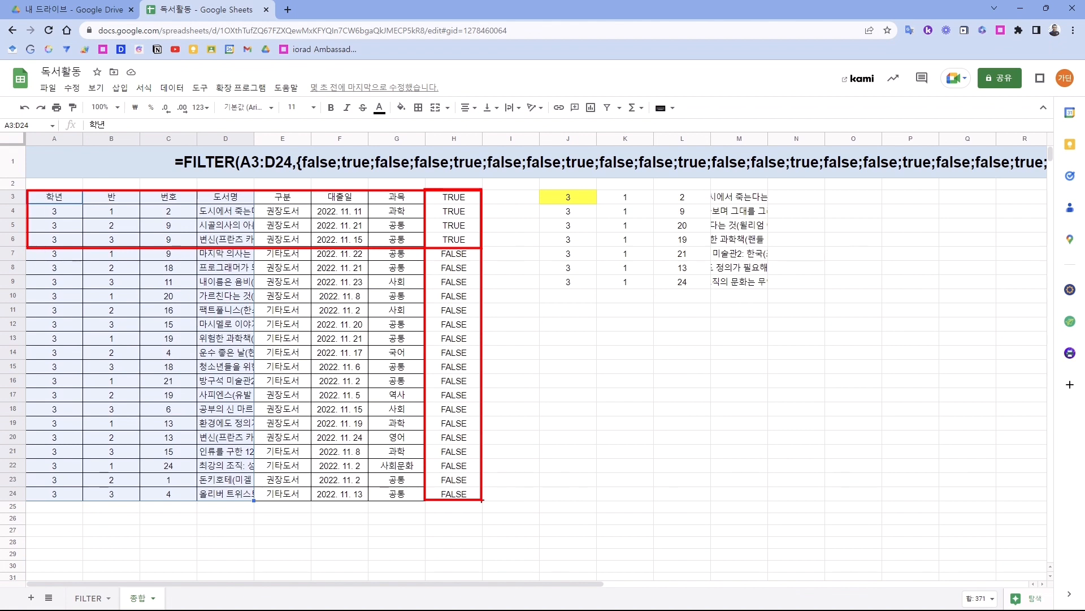
- Replace the true/false array in J3's FILTER formula with the cell range H3:H24
click(567, 196)
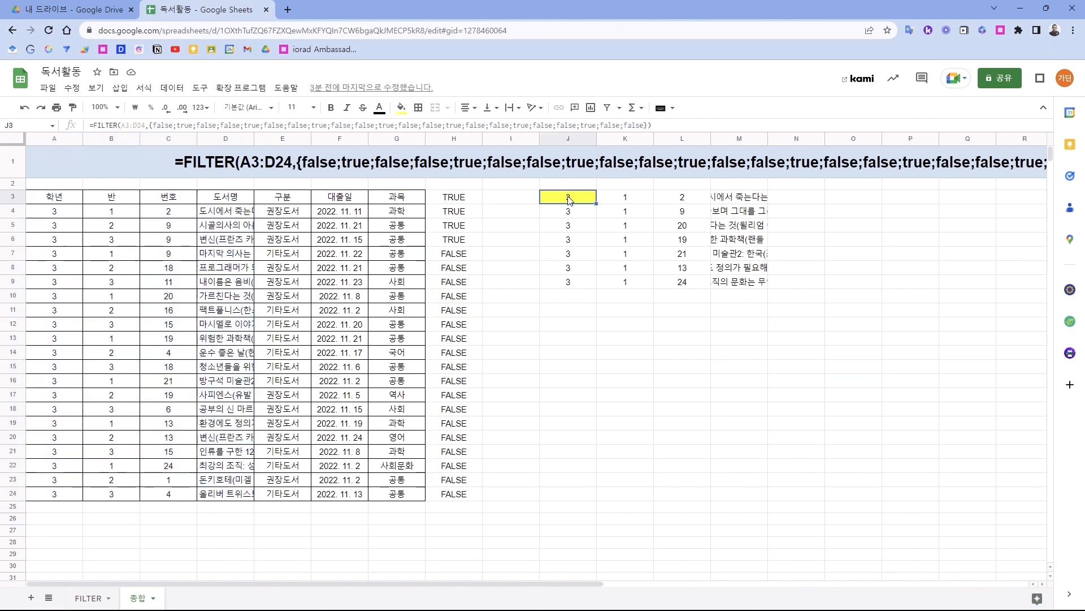
double_click(567, 197)
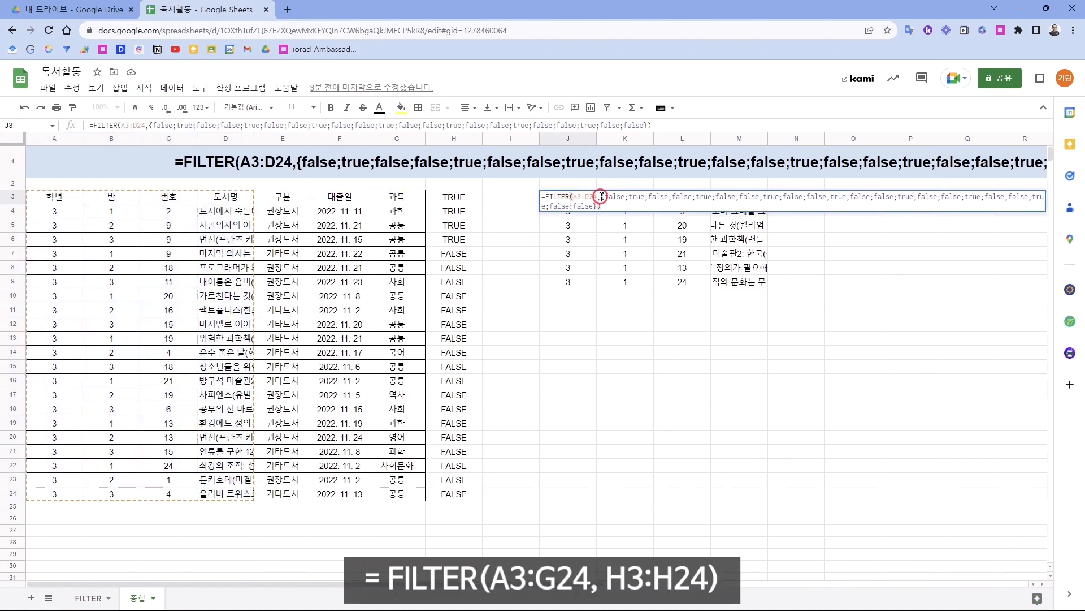
drag(601, 196, 596, 204)
key(BackSpace)
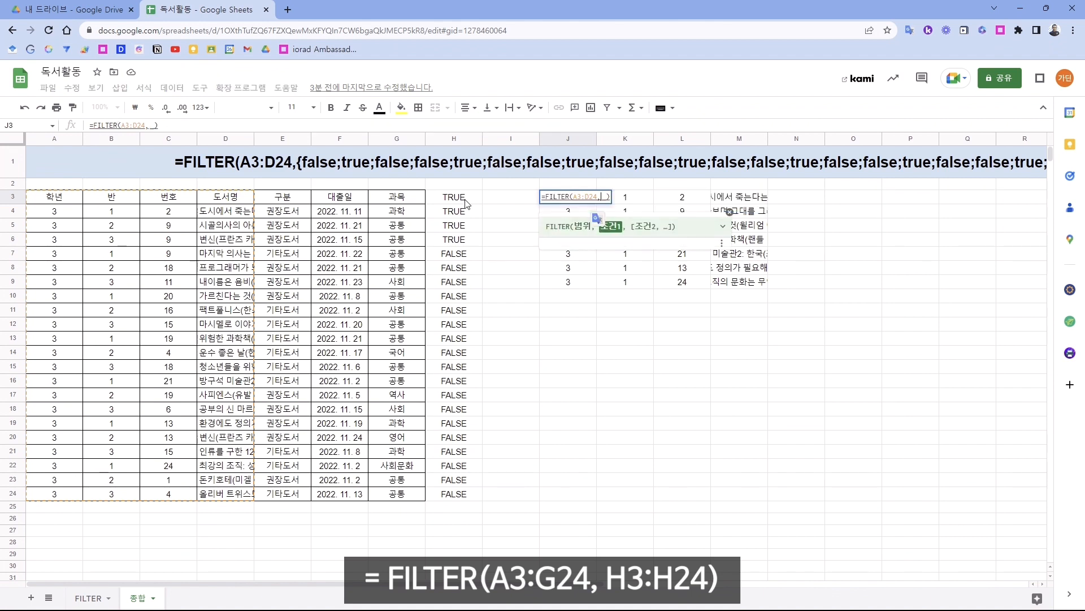
drag(454, 196, 463, 493)
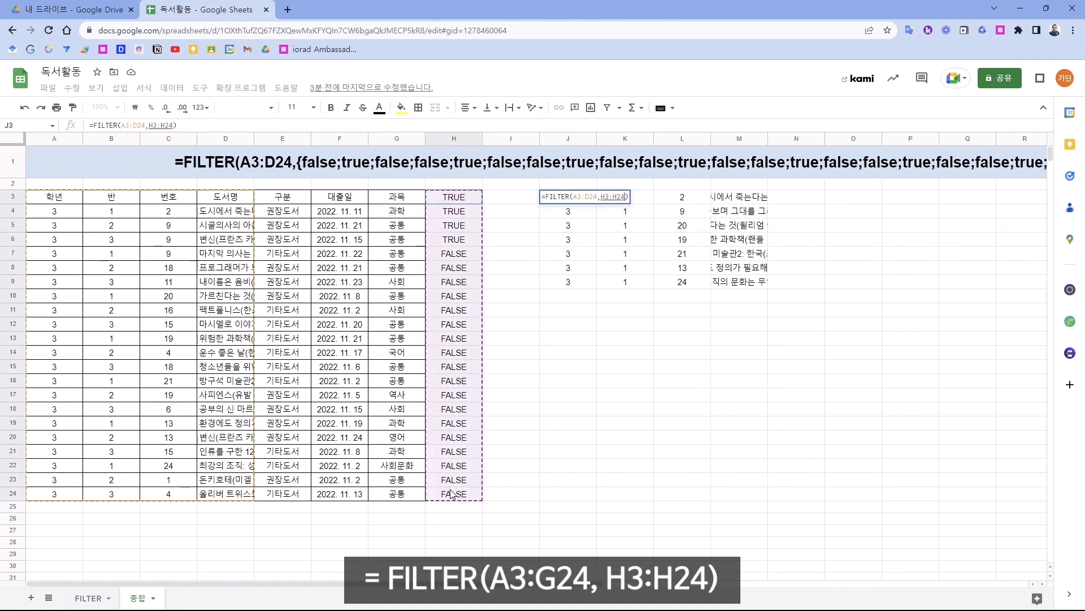
key(Return)
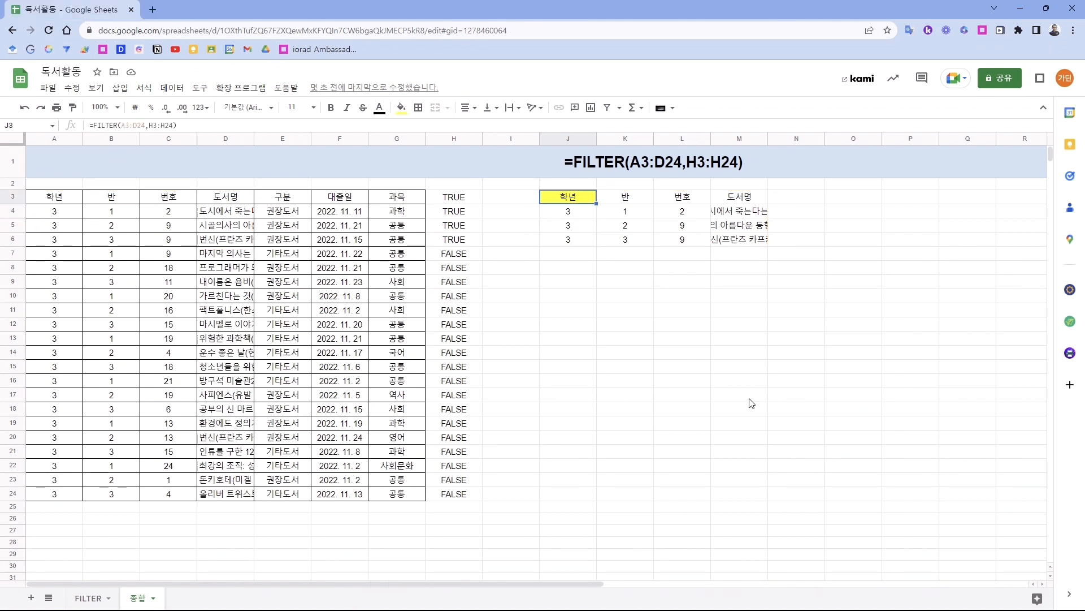
- Test the 0/1 values in O3:O24 by entering =O3=0 in P3 and filling it down to P24
drag(853, 199, 857, 496)
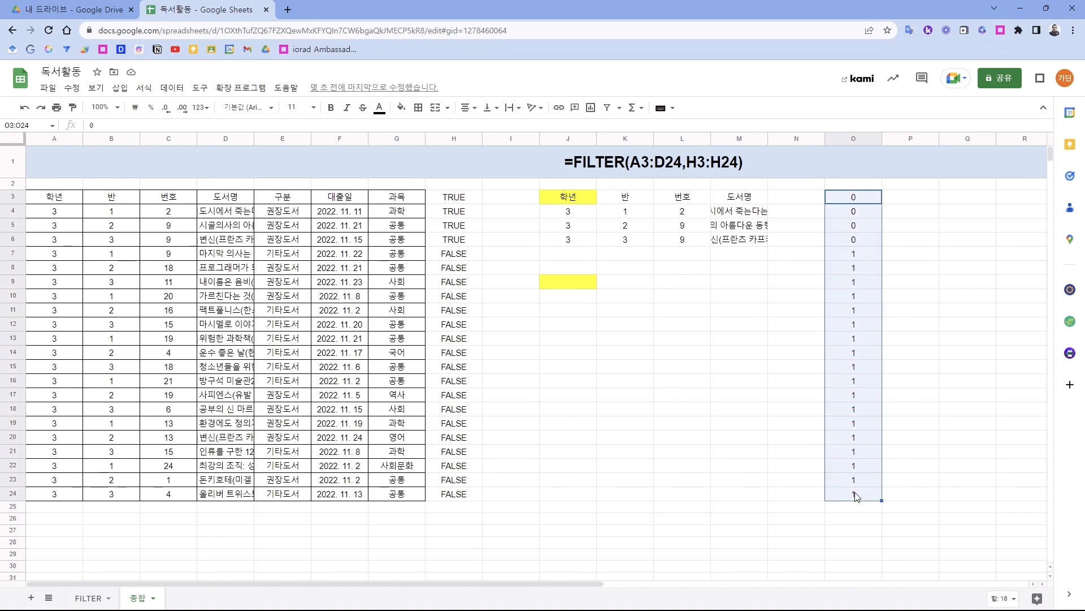
click(912, 202)
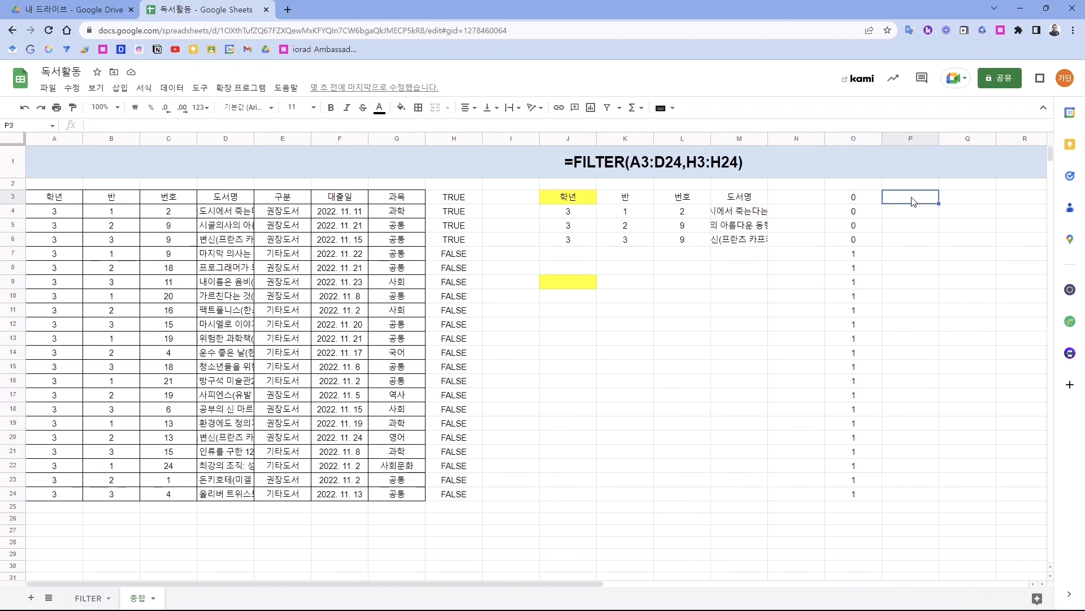
text(=)
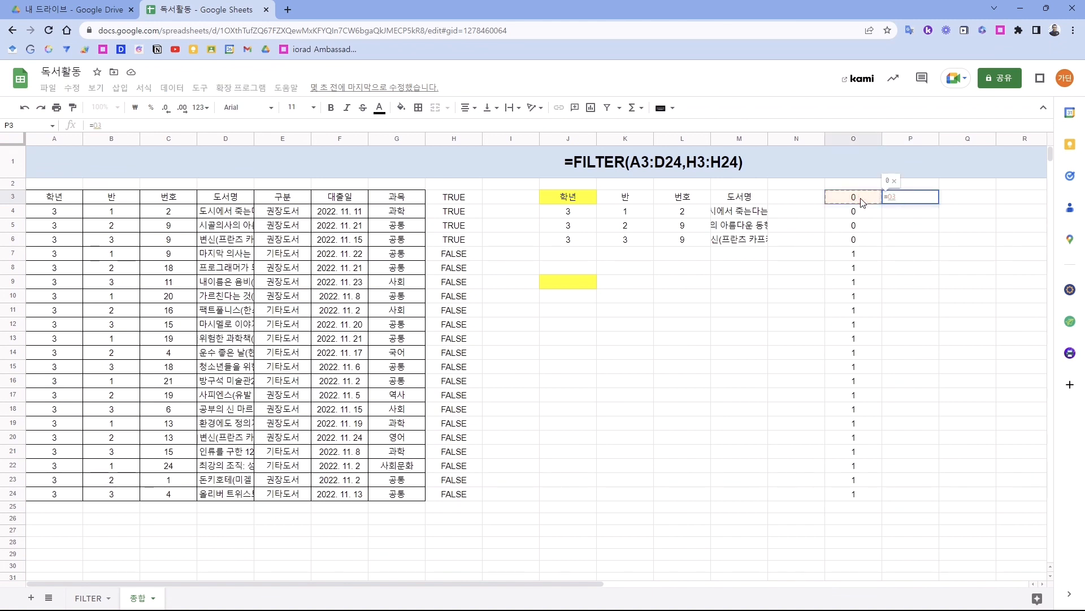
text(=0)
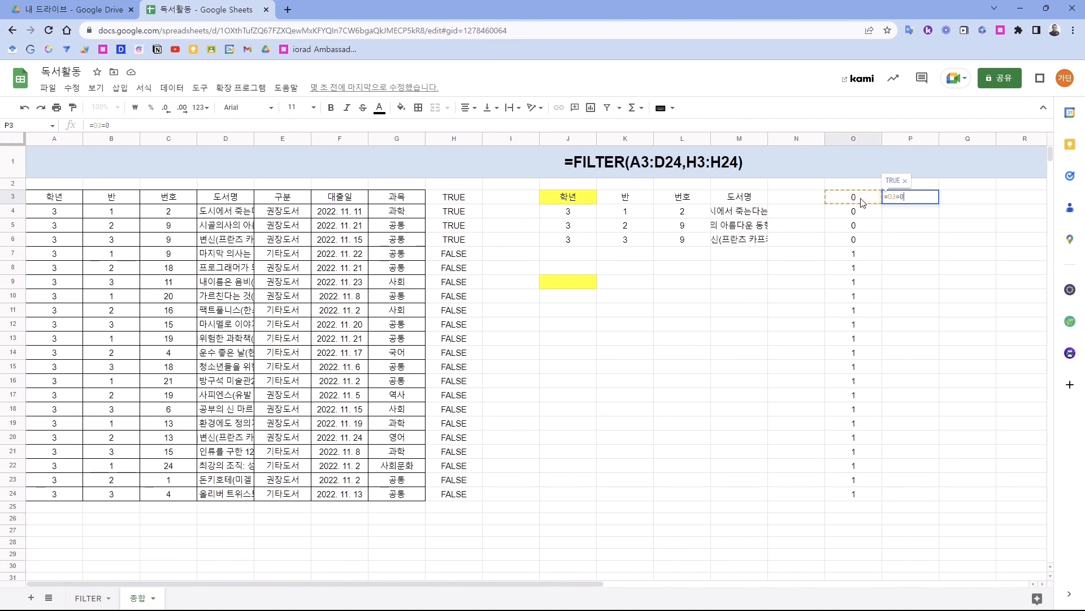
key(Return)
click(904, 198)
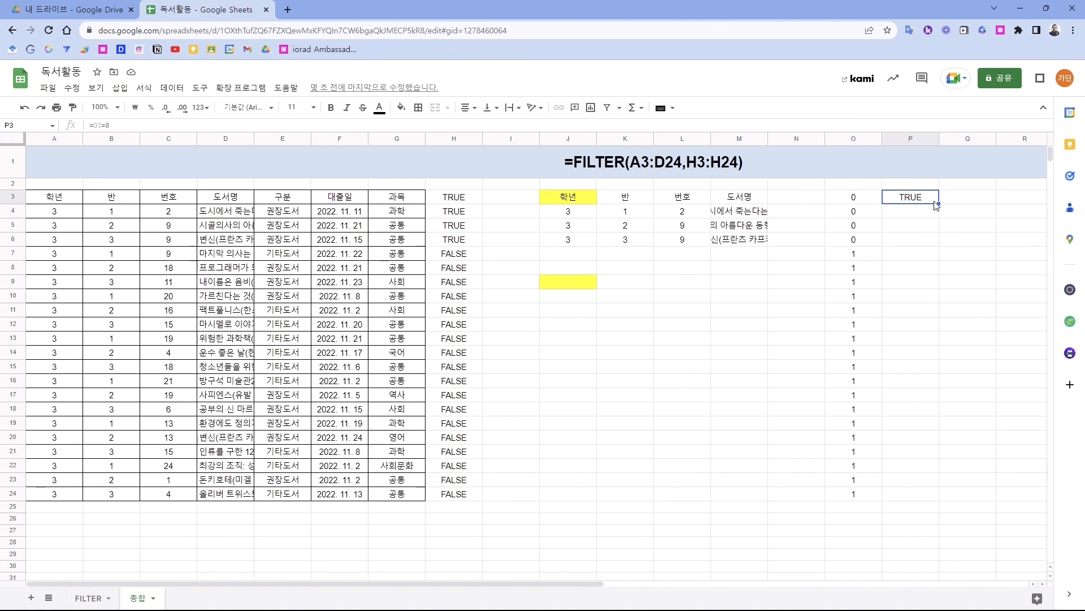
drag(939, 209, 939, 500)
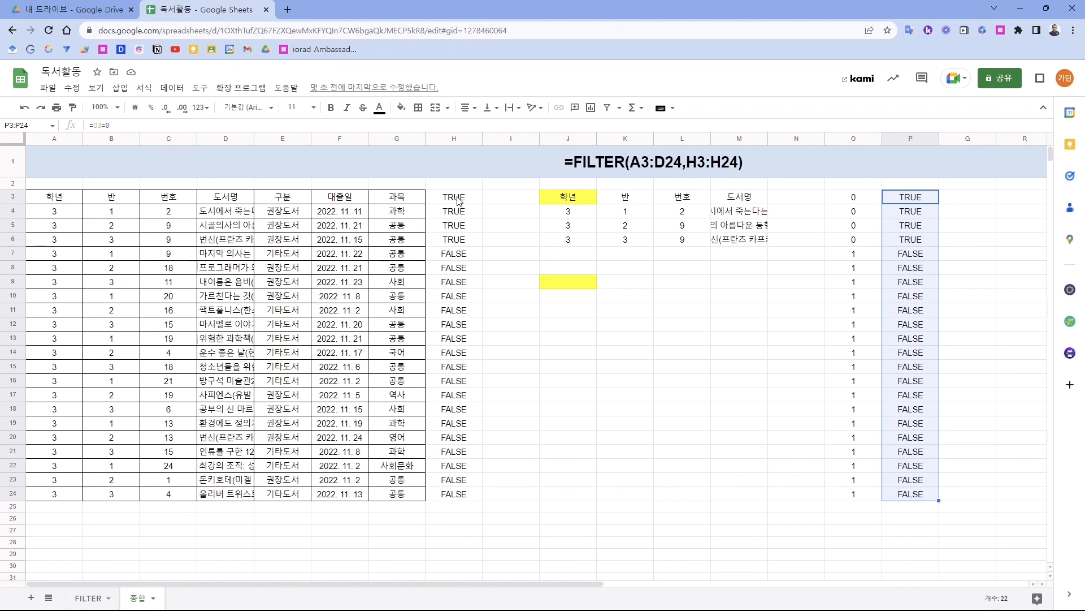
- Review the TRUE/FALSE values in H3:H24, and enter =FILTER(A3:D24,O3:O24=0) in J9
drag(457, 199, 456, 497)
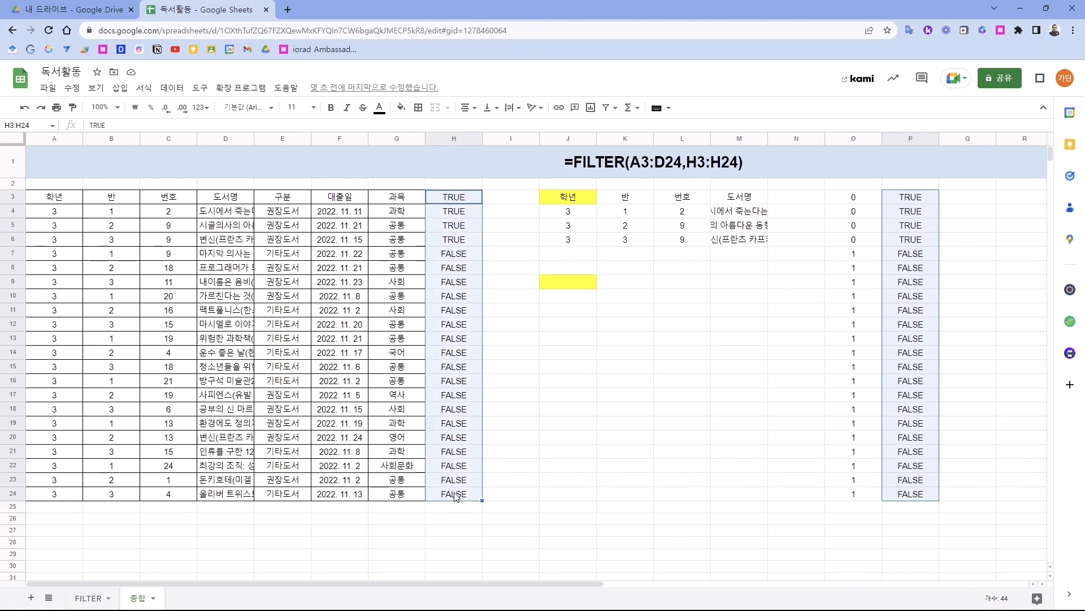
click(579, 284)
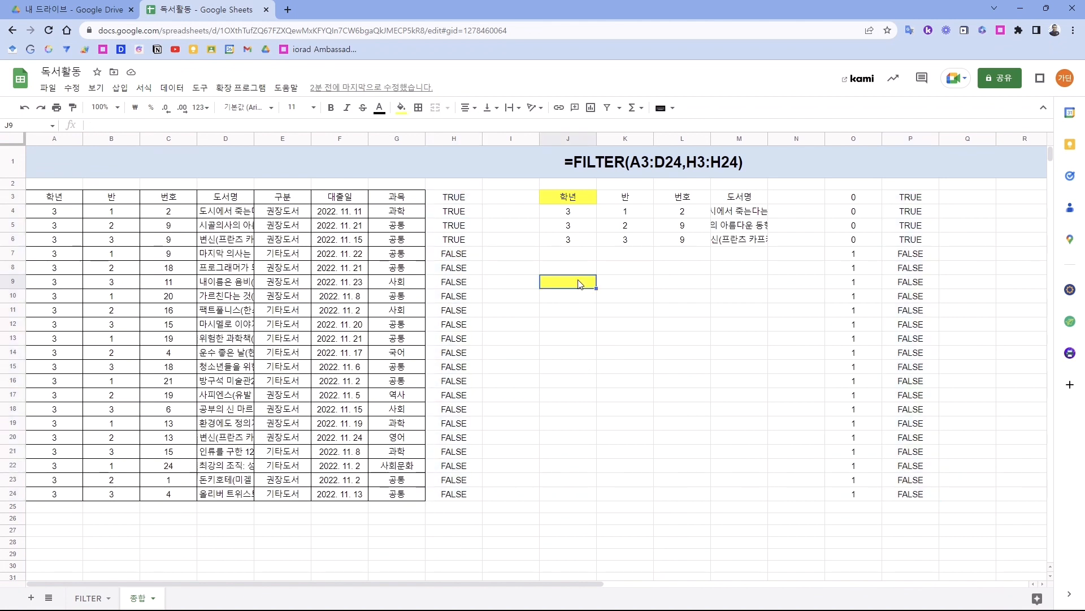
text(=FILTER()
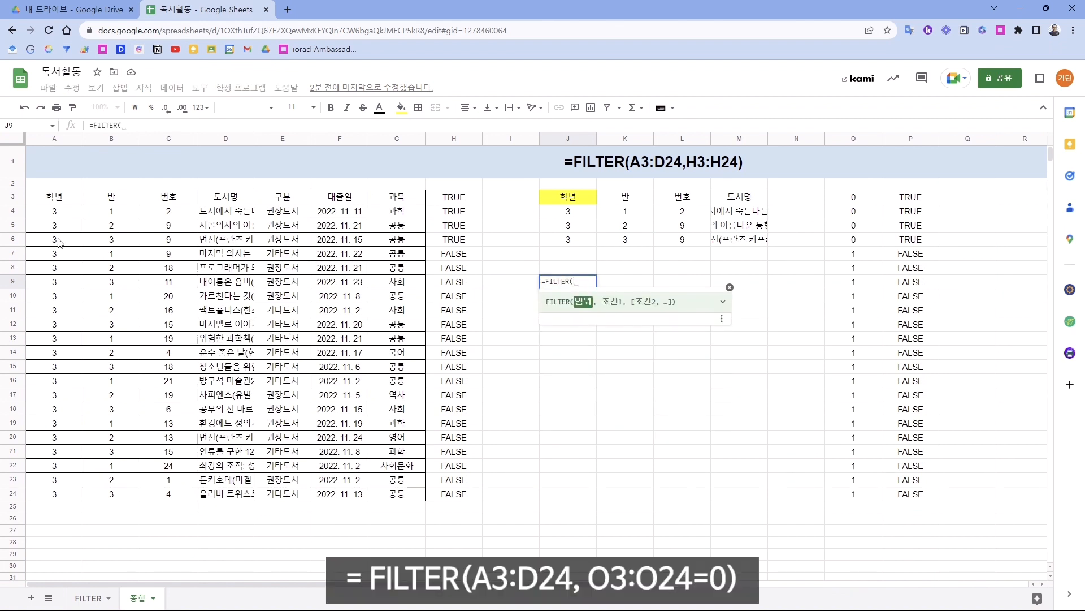
drag(41, 198, 224, 495)
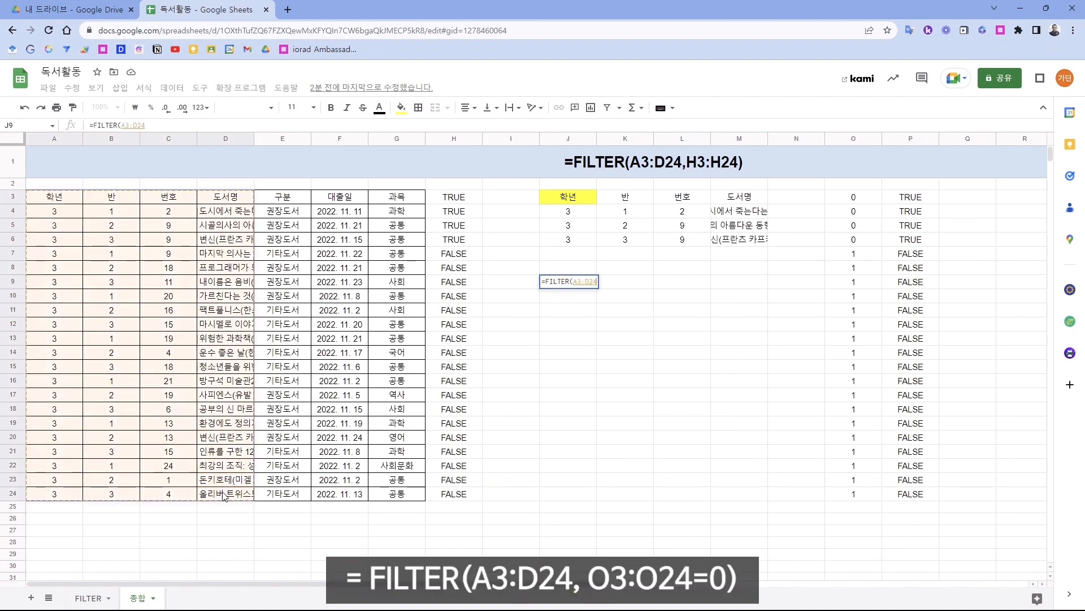
text(,)
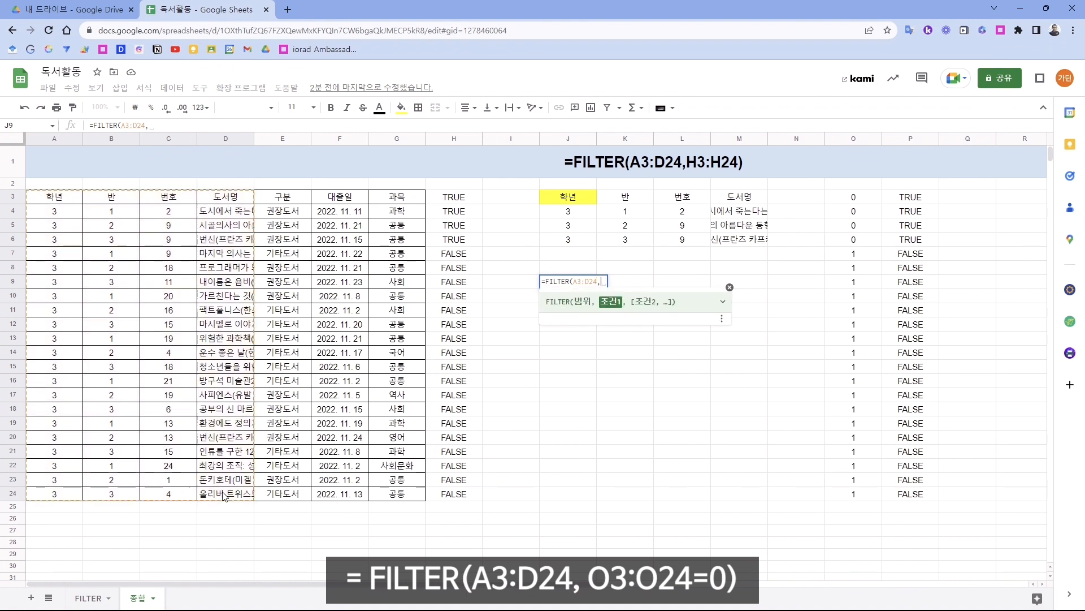
drag(853, 197, 863, 497)
text(=)
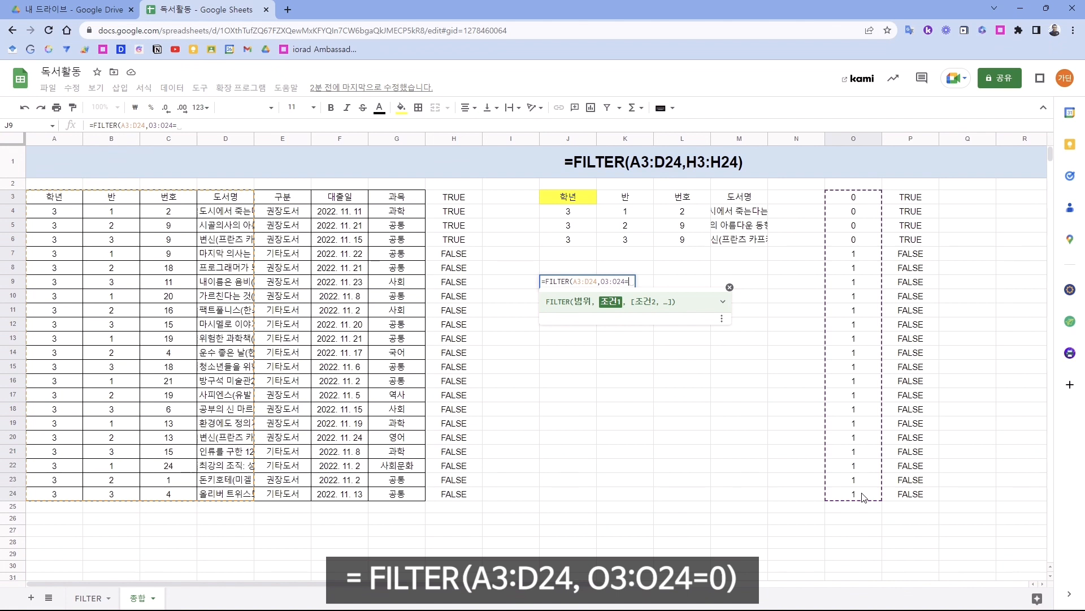
text(0)
key(Return)
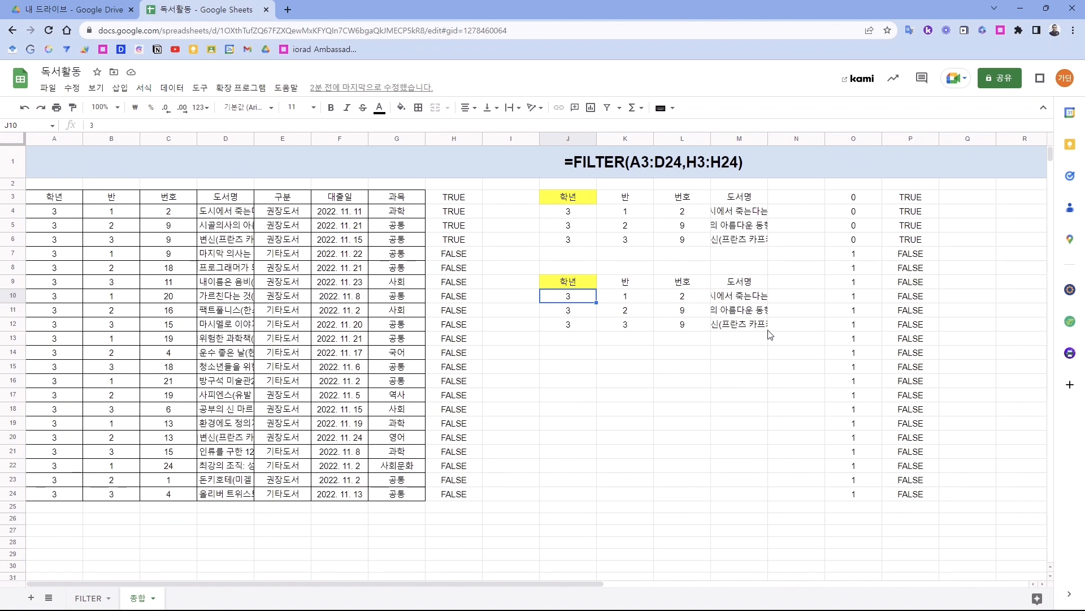
- Clear the helper values in O3:P24 and J9's formula, and enter =FILTER(A3:G24,{true,false,true,false,true,false,true}) in J9
click(854, 198)
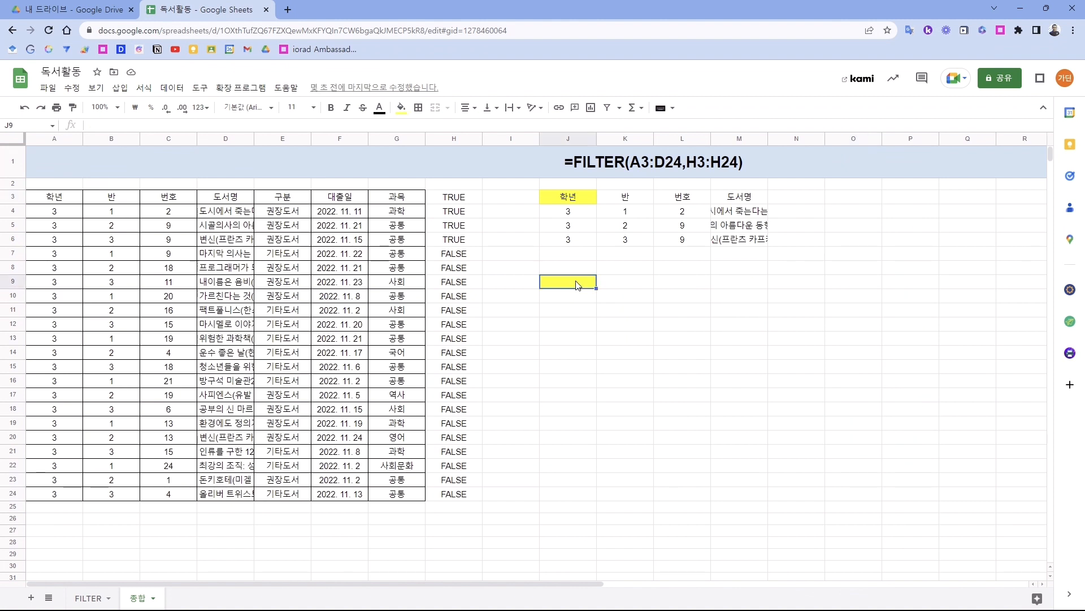
text(=FILTER()
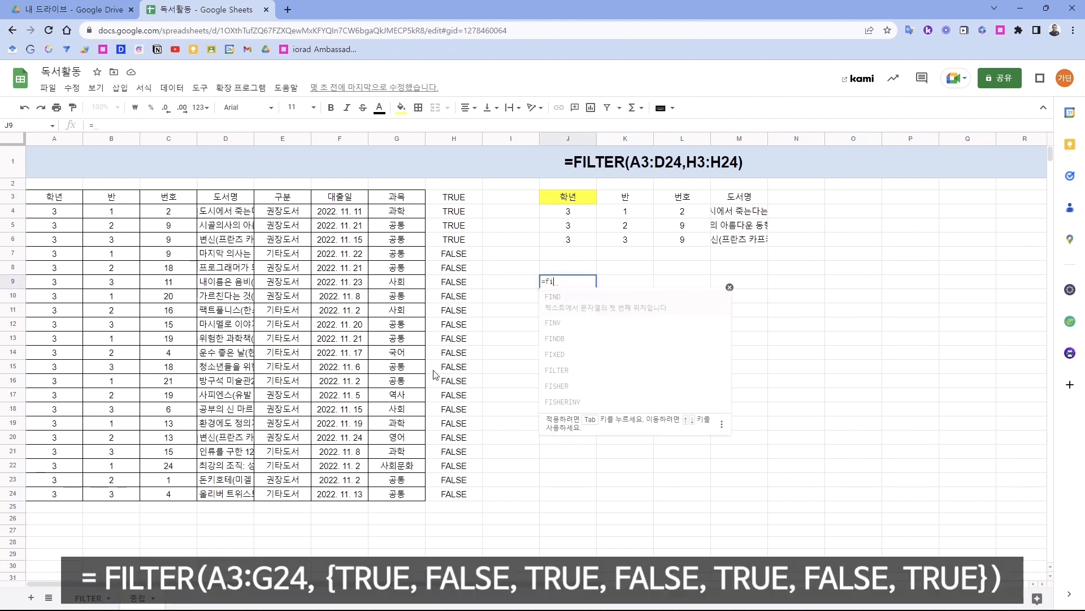
drag(47, 196, 388, 496)
text(,)
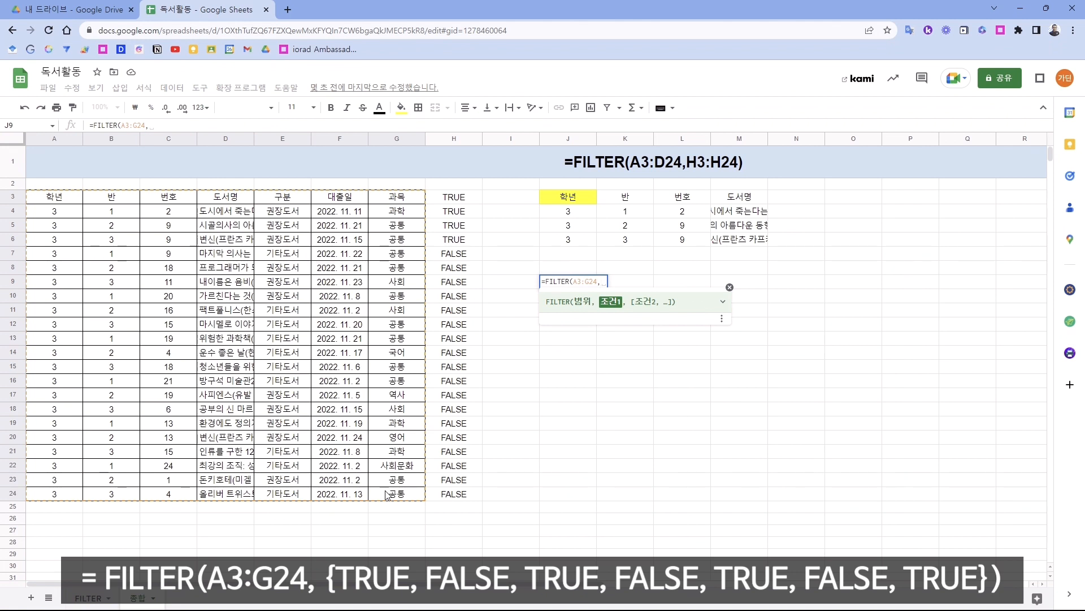
text({true,false,true,false,true,false,true})
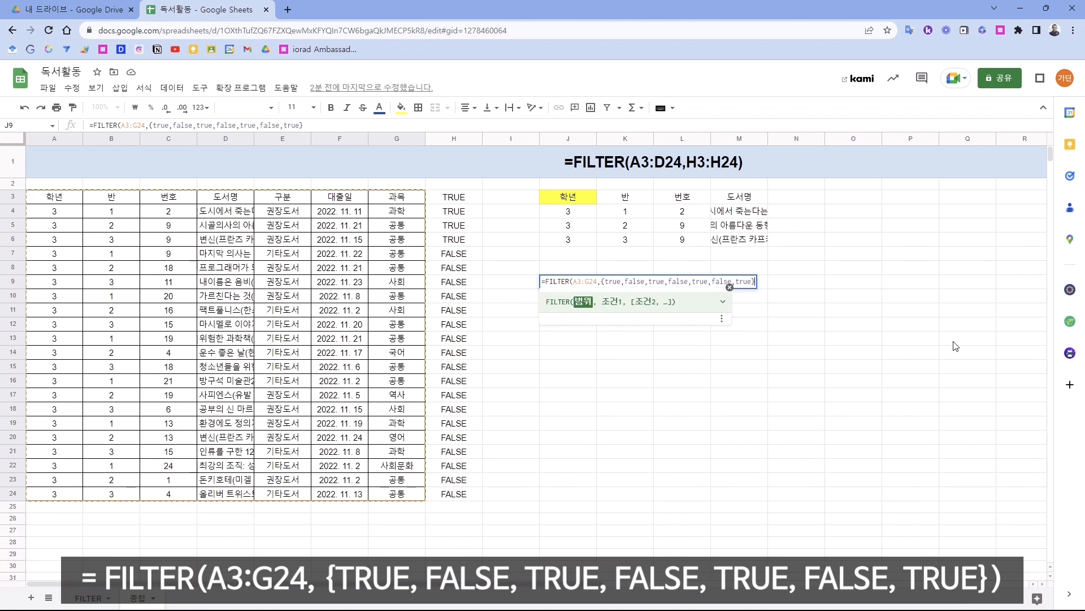
key(Return)
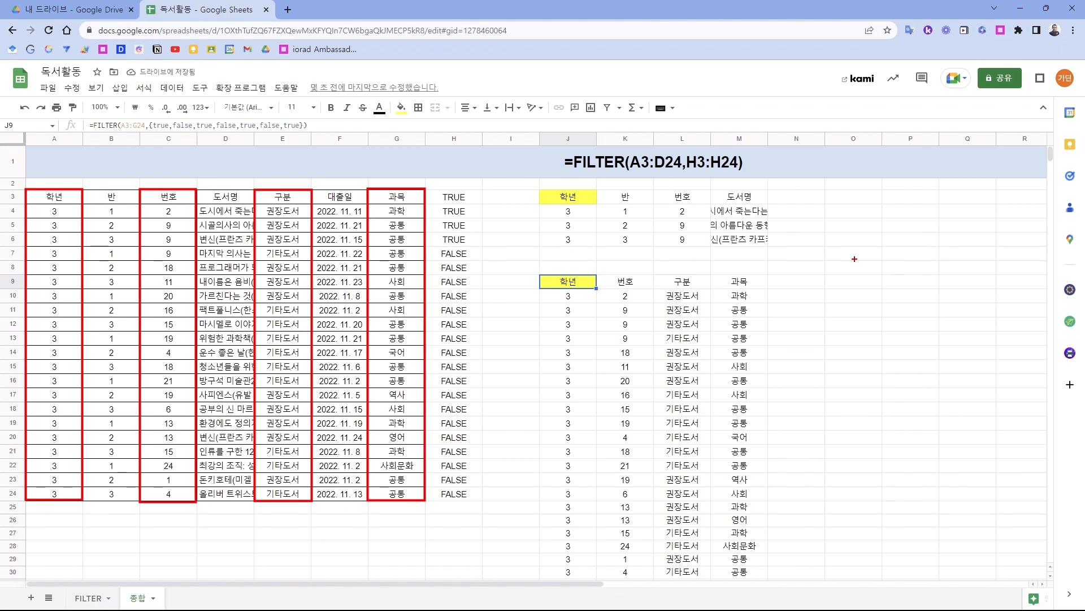
- Enter =FILTER(A3:G24,{1,0,1,0,1,0,1}) in O9 to pick the same columns with 1/0 values
click(852, 281)
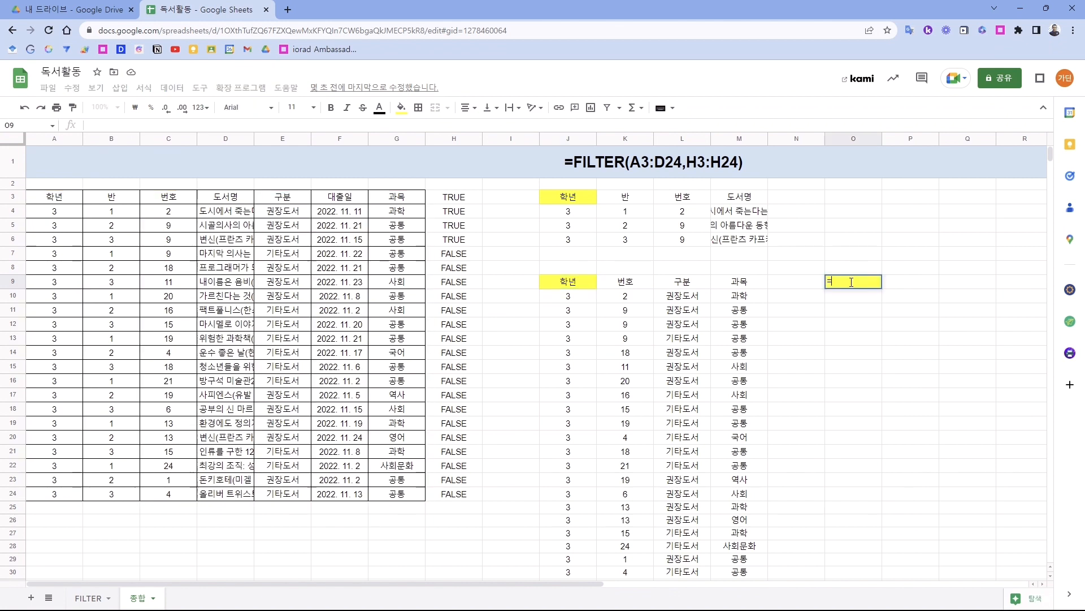
text(=FILTER()
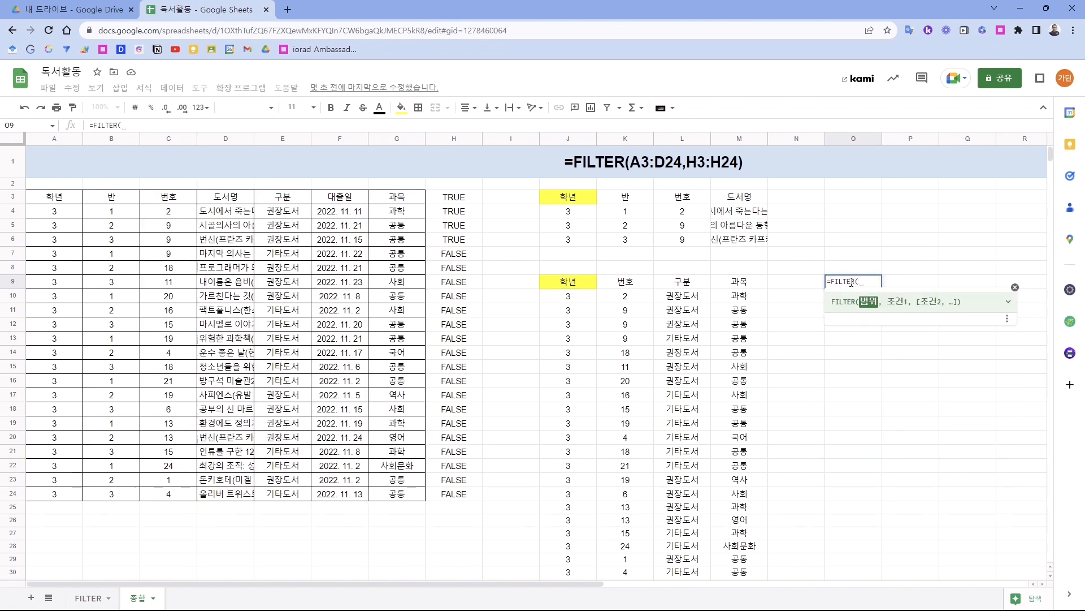
drag(55, 196, 393, 494)
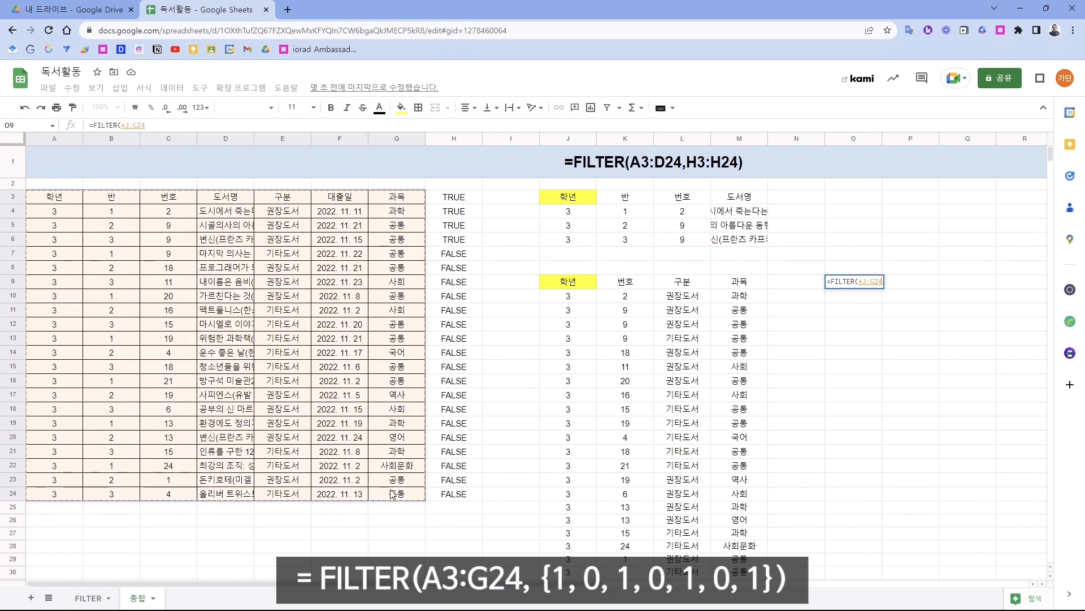
text(,{)
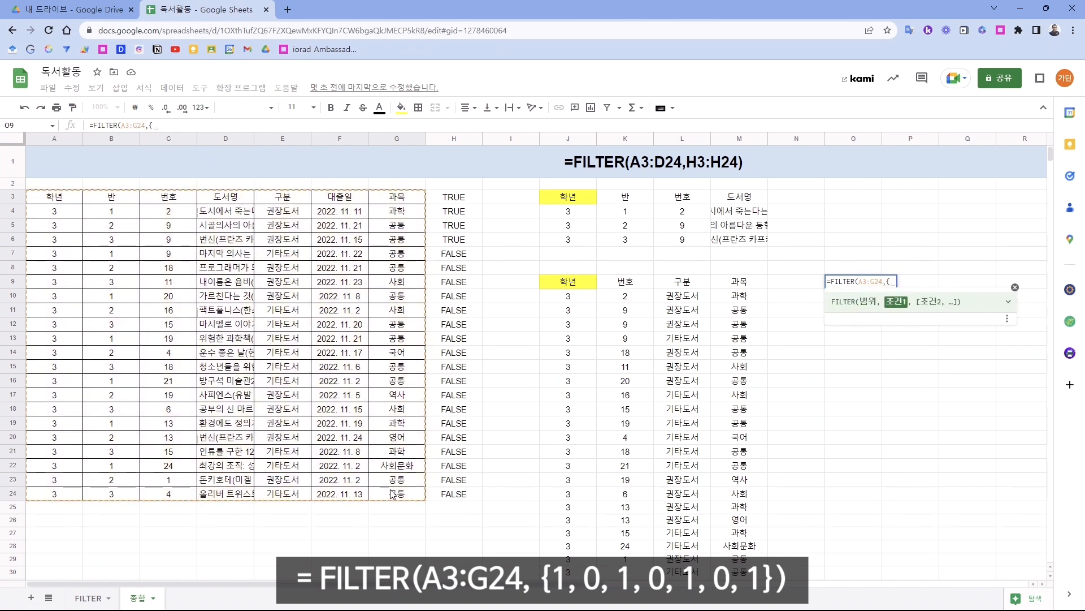
text(1,0,1,0,1,0,1}))
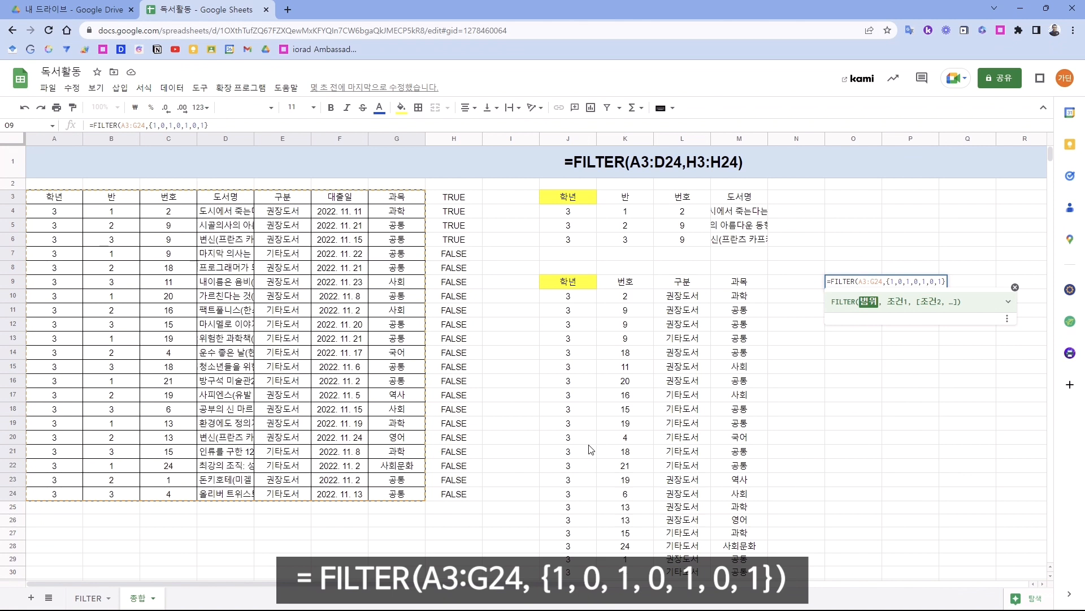
key(Return)
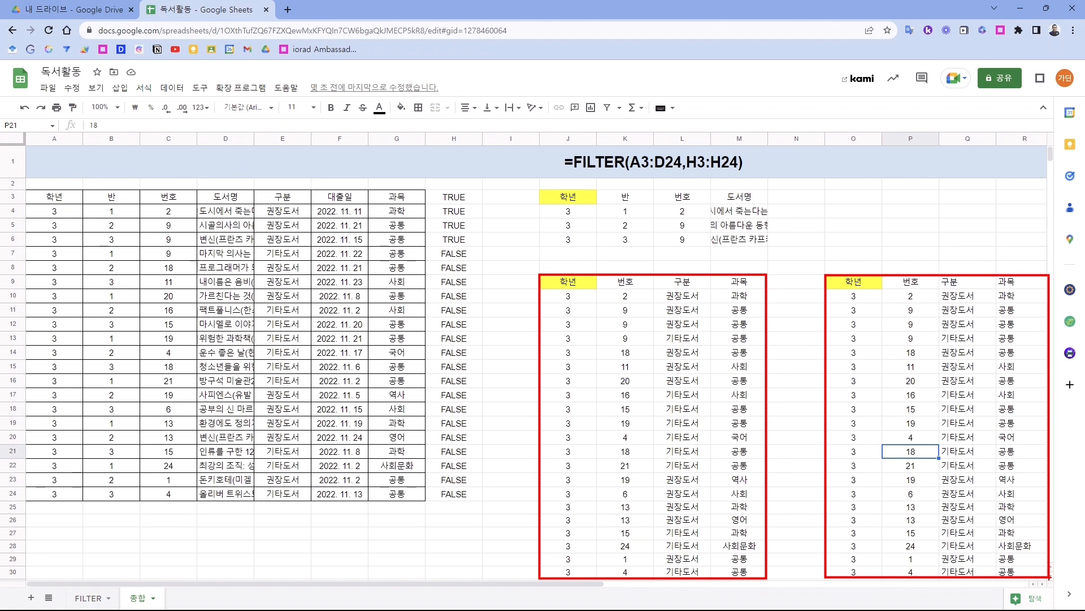
- Change the condition array in O9's FILTER formula to {1,0,3,0,-1,0,100}
double_click(855, 281)
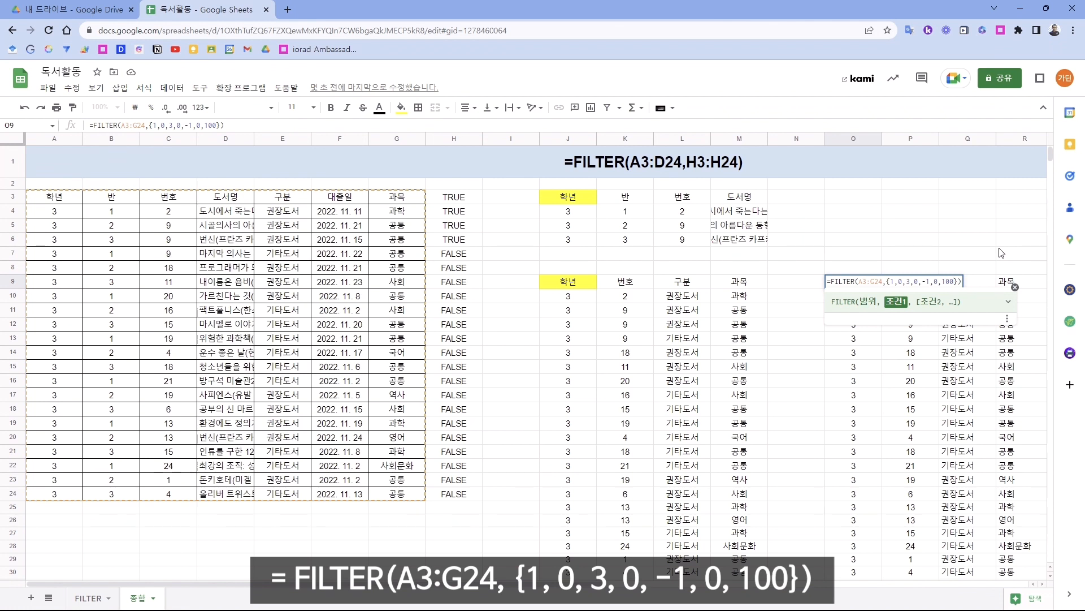
key(Return)
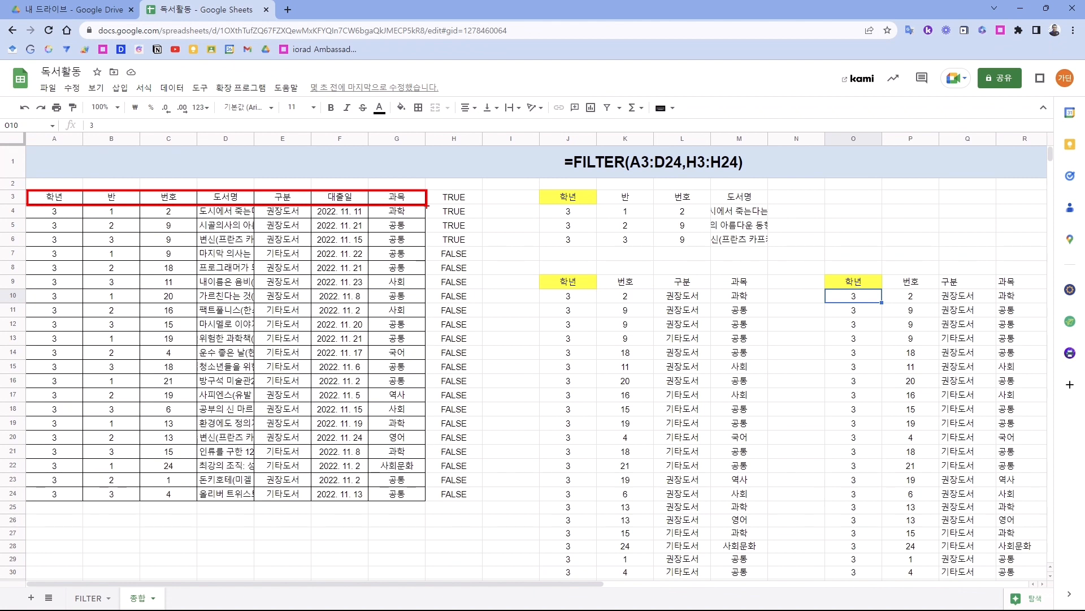
- Replace the H3:H24 condition in J3's FILTER formula with a vertical array of four 1s followed by eighteen 0s, separated by semicolons
double_click(566, 198)
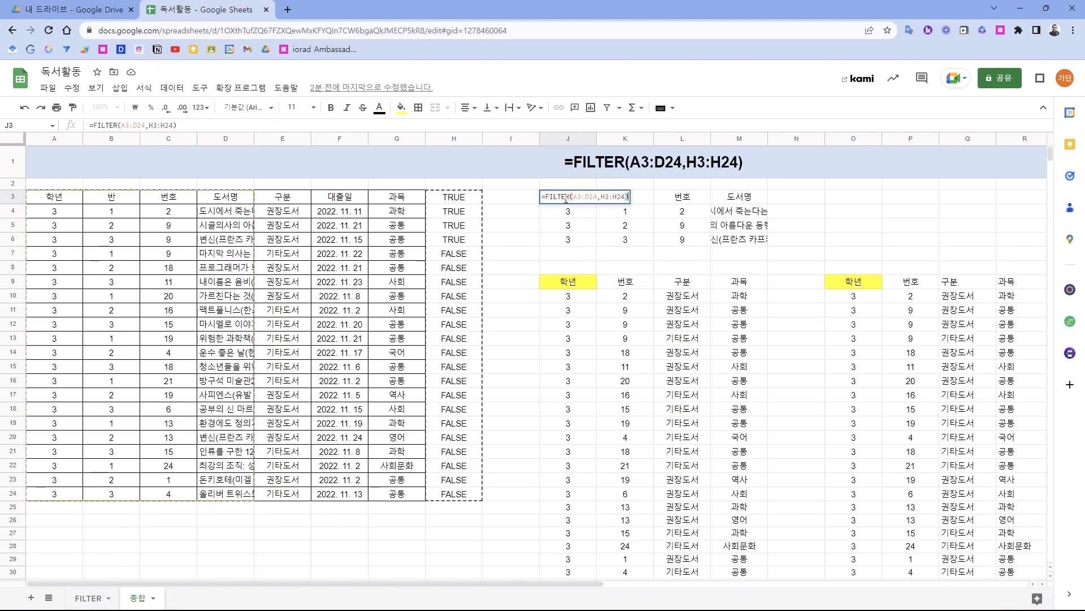
drag(601, 197, 626, 197)
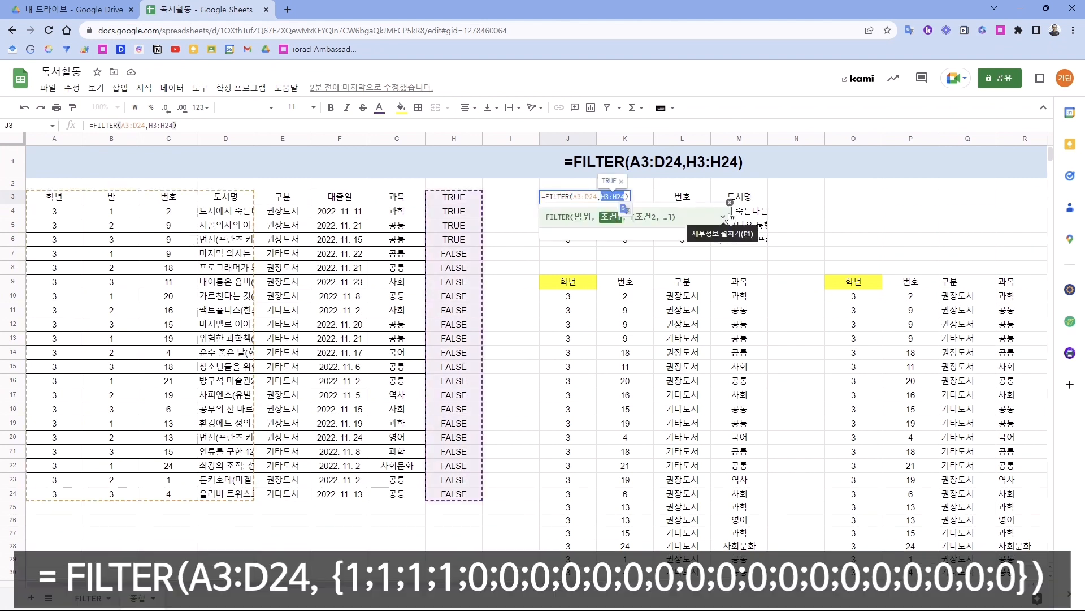
text({)
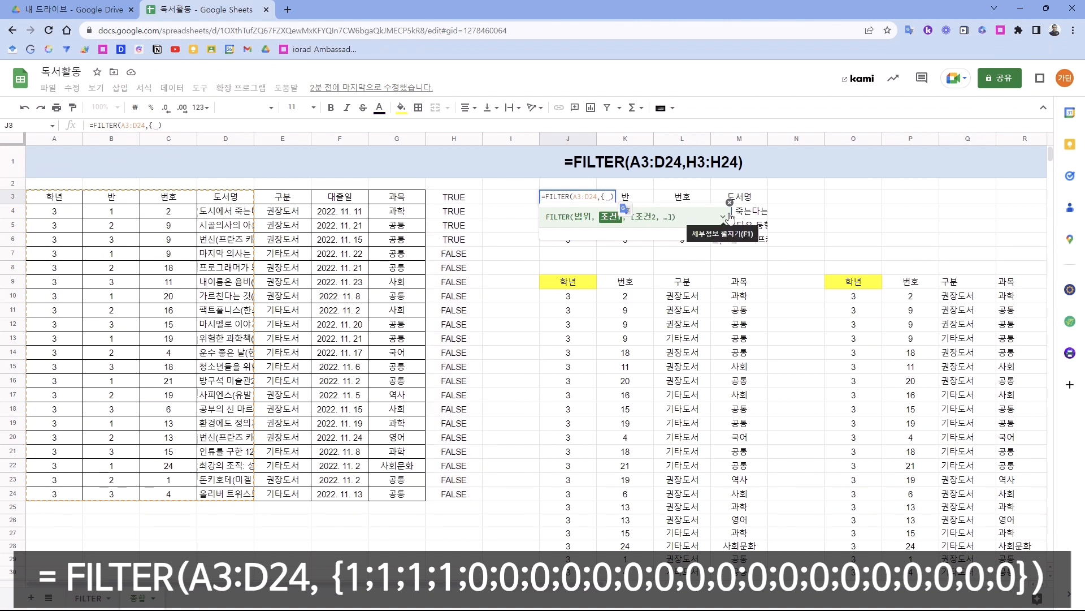
text(1;1;1;1;0;)
text(0;0;0;0;0;)
text(0;0;0;0;0;0;0;0;0;0;0;0})
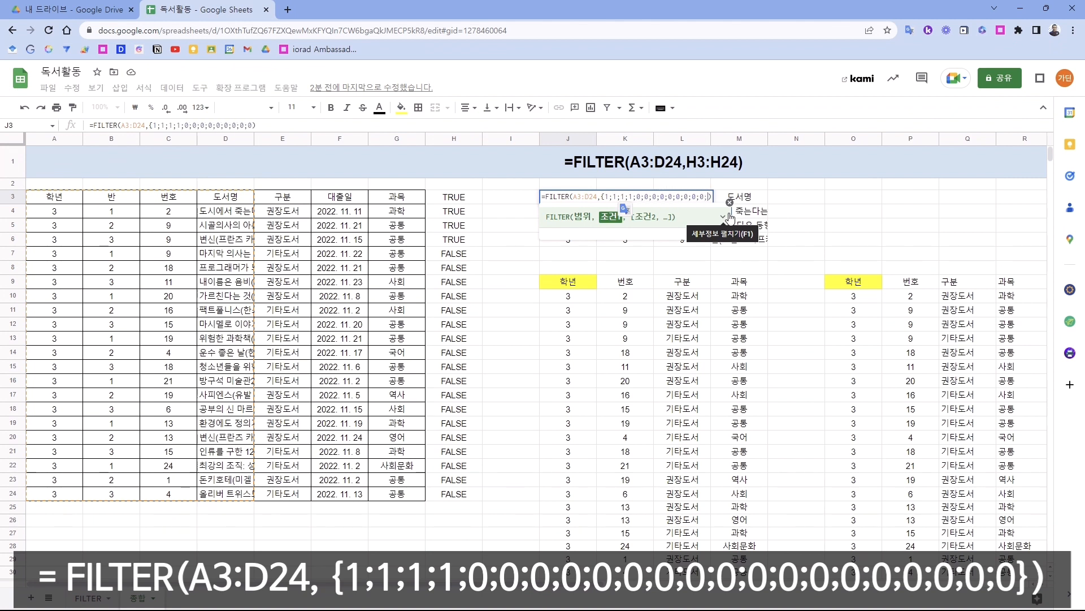